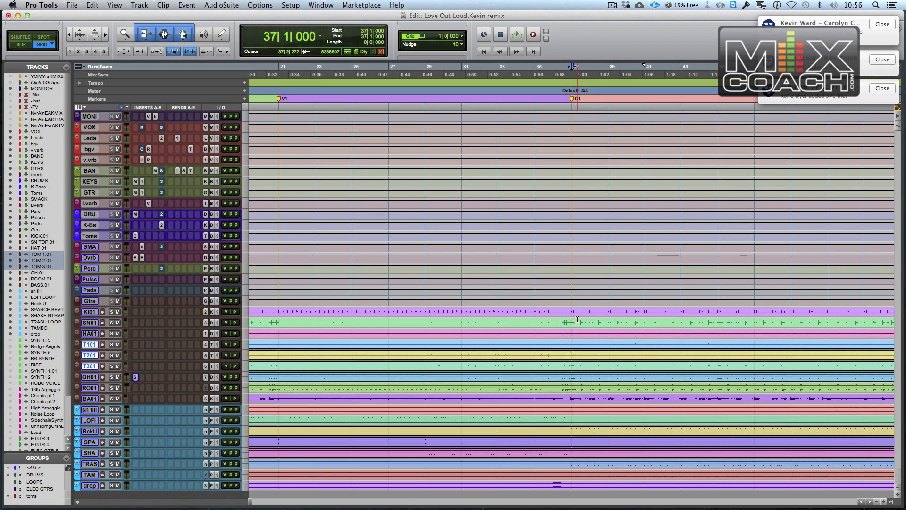
Audition the start of the chorus and select bars 39 to 43 across the KICK.01 to TOM 2.01 tracks.
key("space")
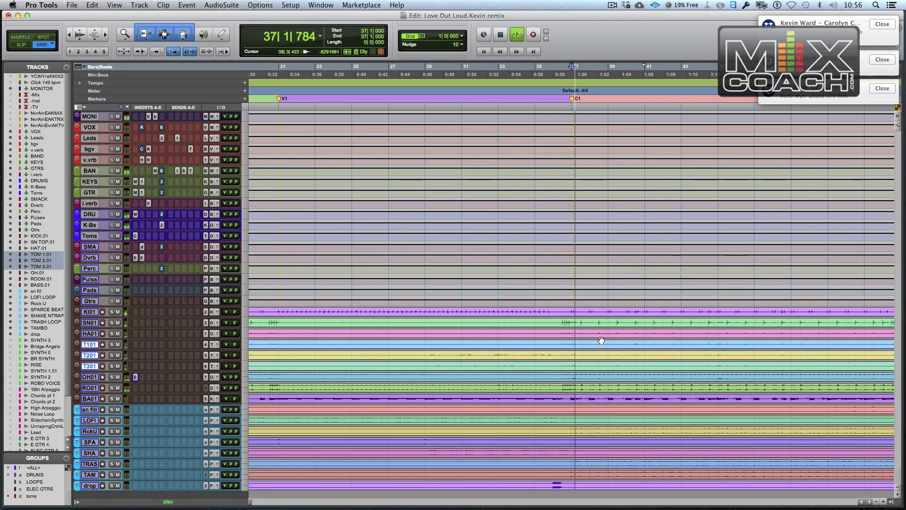
key("space")
key("space")
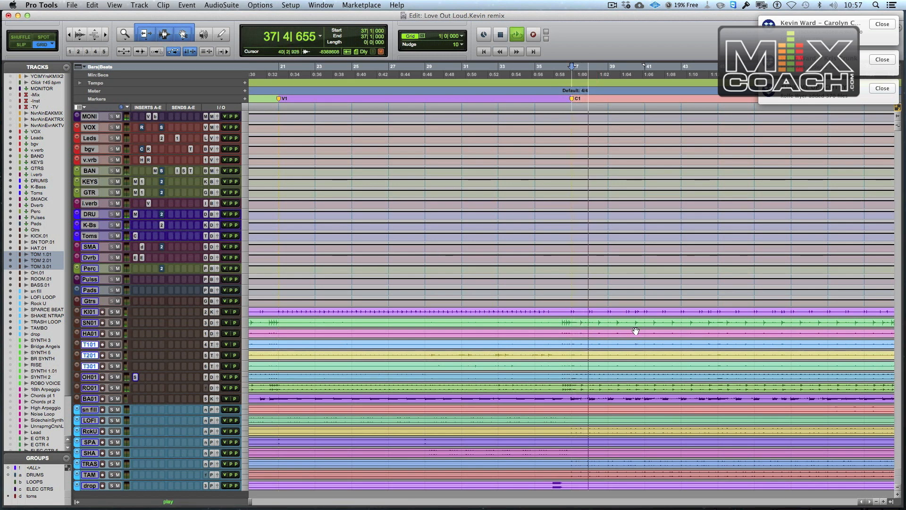
key("space")
left_click_drag(608, 311, 657, 362)
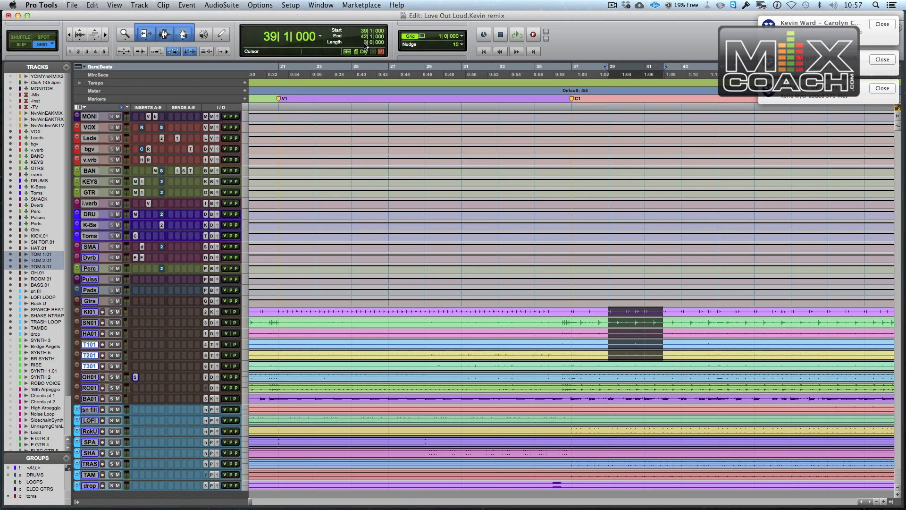
left_click(678, 312, "shift")
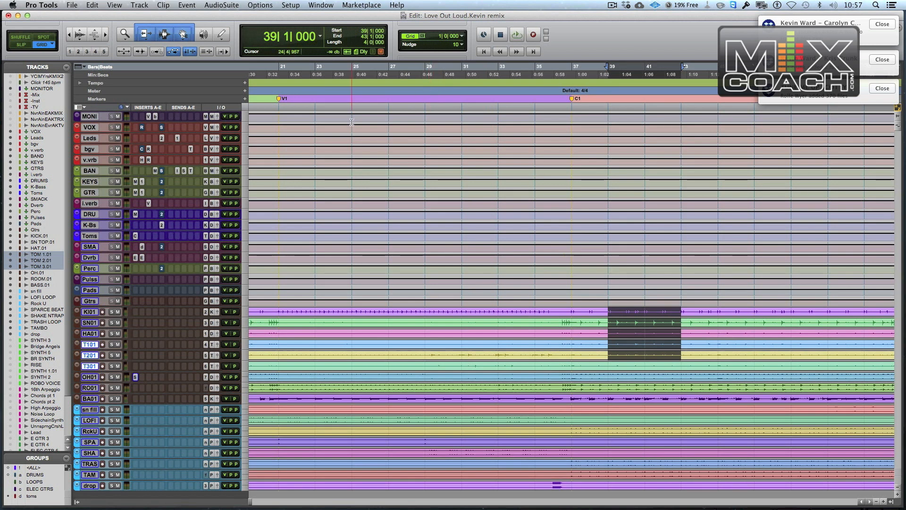
Select the KICK.01 through OH.01 tracks and enlarge their height to show the waveforms closely at bar 39.
key("t")
key("t")
key("t")
key("t")
key("t")
key("t")
key("t")
key("t")
key("t")
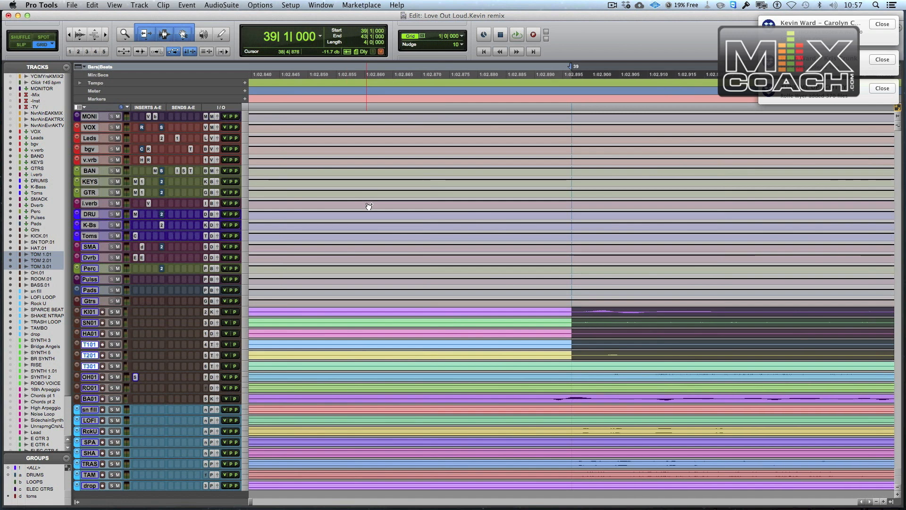
left_click(89, 315)
left_click(88, 377, "shift")
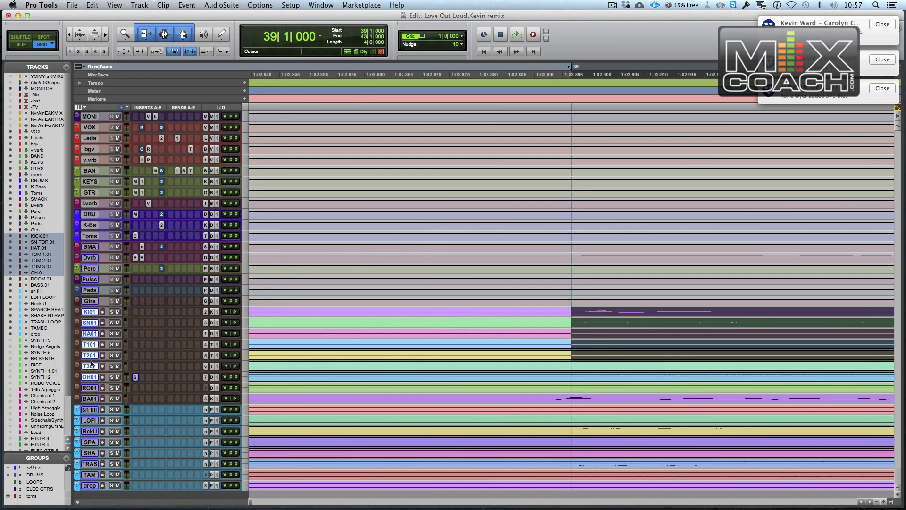
key("ctrl+Up")
key("ctrl+Up")
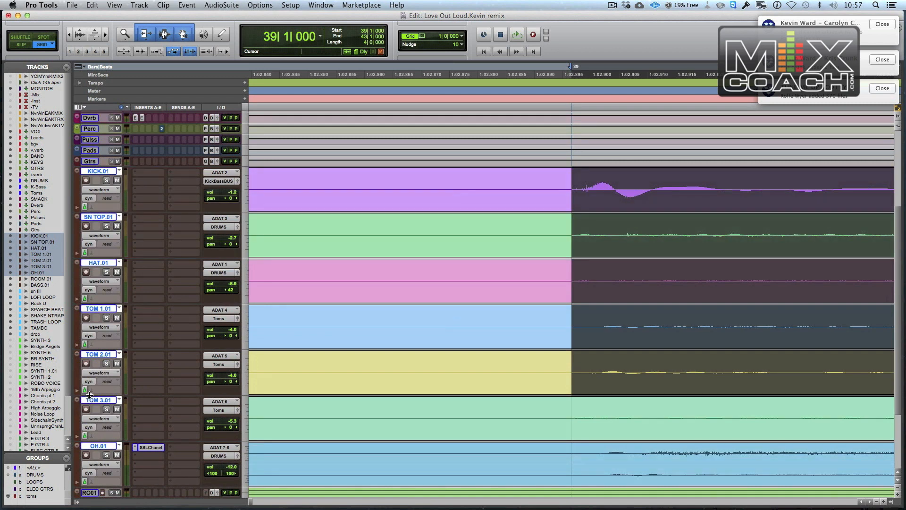
Switch to Slip mode and shift the selection to the kick transients, from 39|1|004 to 43|1|004.
left_click(27, 45)
left_click_drag(572, 69, 583, 69)
key("Right")
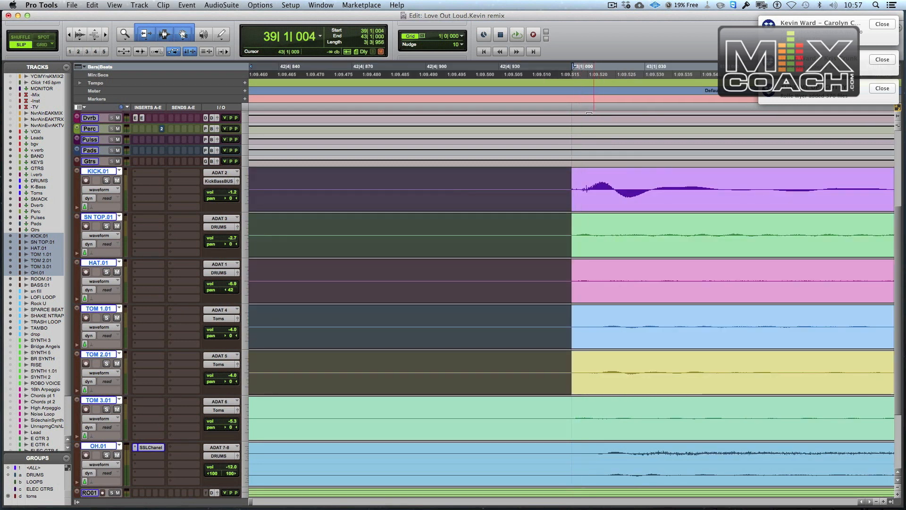
left_click_drag(575, 69, 583, 72)
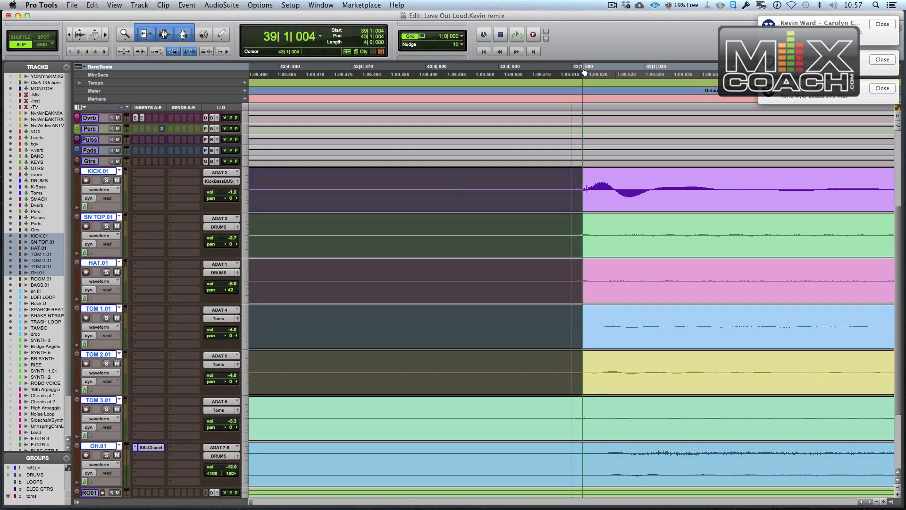
key("Left")
key("Right")
key("Left")
key("Right")
key("Left")
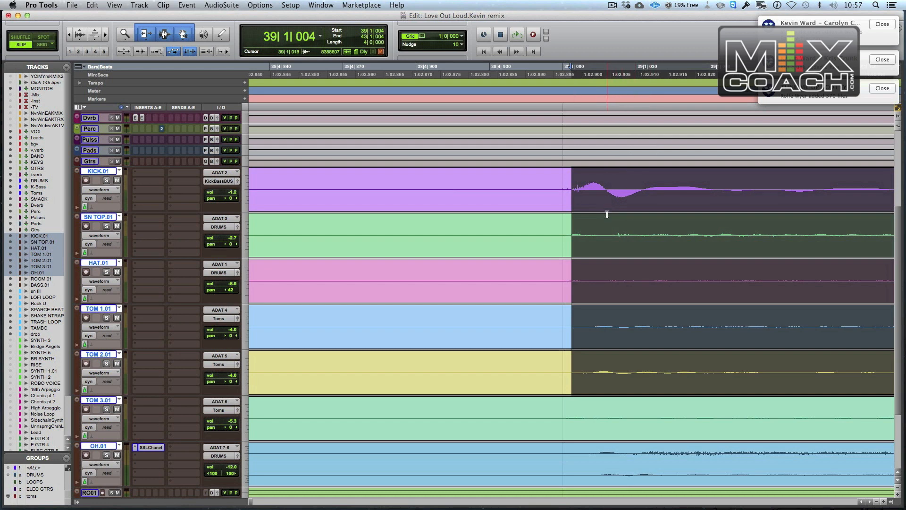
Play back the whole four-bar drum selection in a loop.
key("r")
key("r")
key("r")
key("r")
key("r")
key("r")
key("r")
key("r")
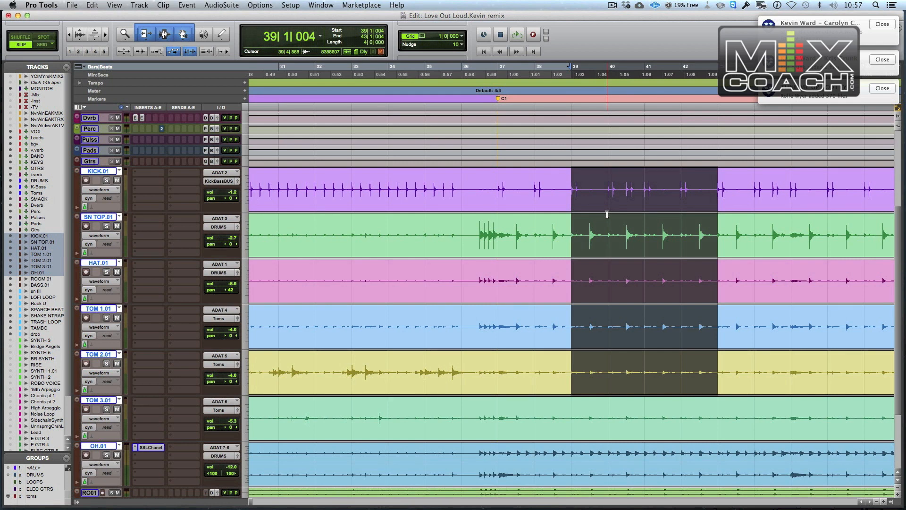
key("space")
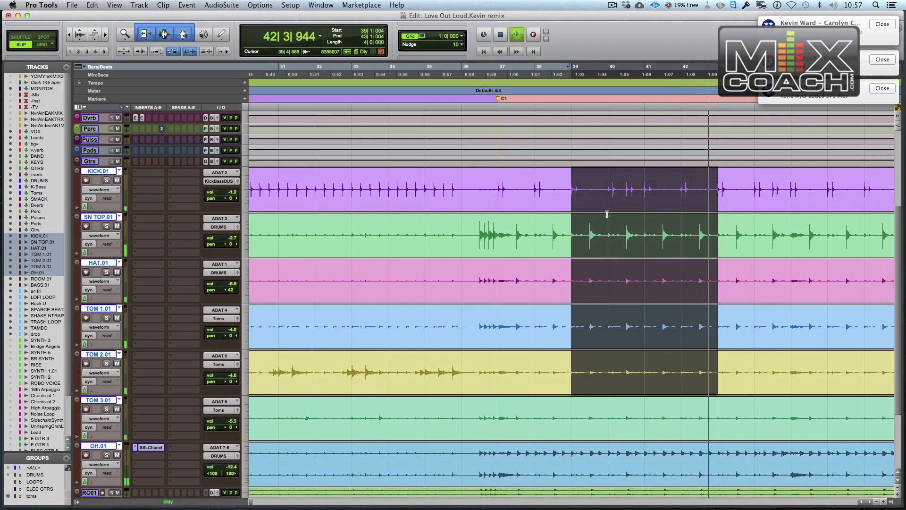
Show the mixer and insert the SSLChannel plug-in in the first insert slot of KICK.01.
key("super+equal")
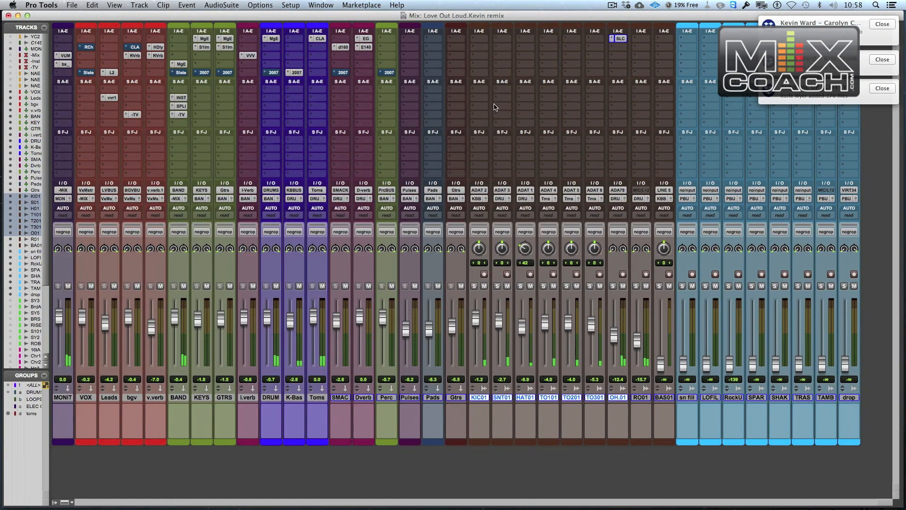
left_click(476, 40)
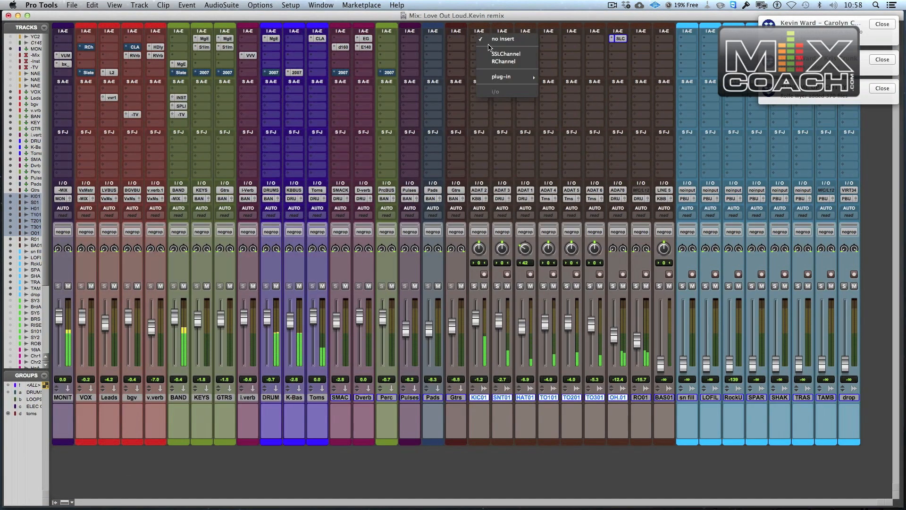
left_click(491, 57)
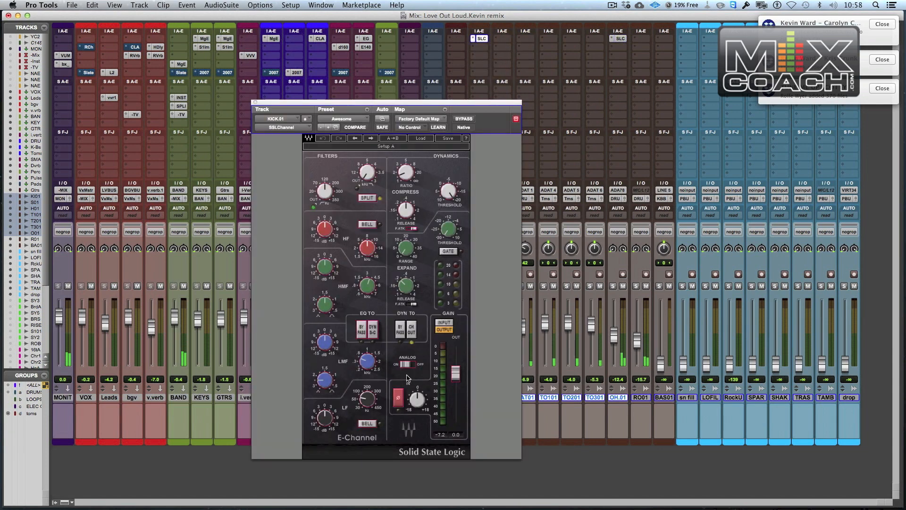
Turn off the SSLChannel's high-pass filter and compare the kick with inverted and normal phase, leaving it normal.
left_click_drag(324, 192, 319, 218)
left_click(398, 398)
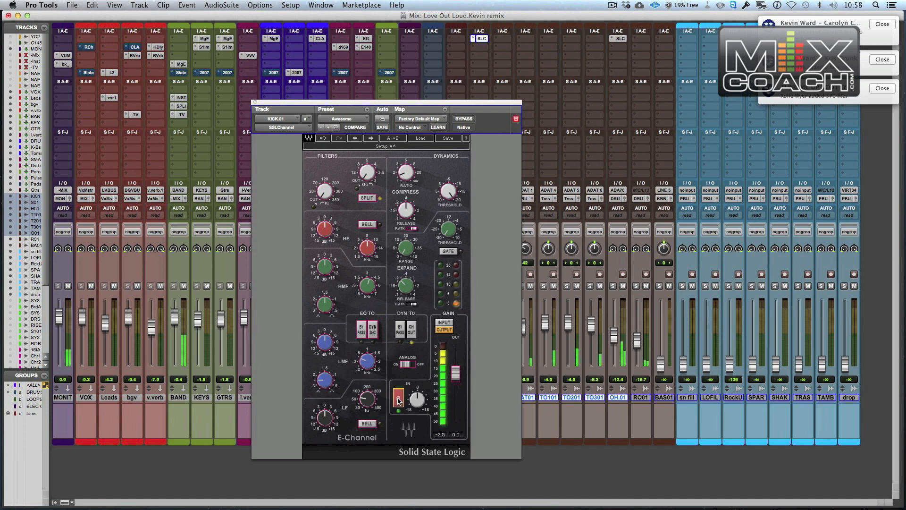
left_click(397, 401)
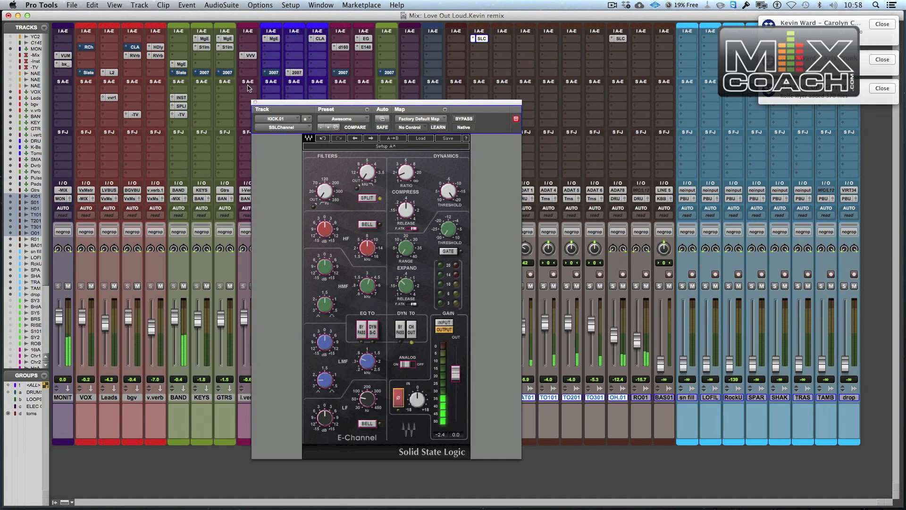
Move the SSLChannel insert from KICK.01 to SN TOP.01 and open it there.
left_click(480, 39)
left_click_drag(480, 39, 509, 41)
left_click(504, 39)
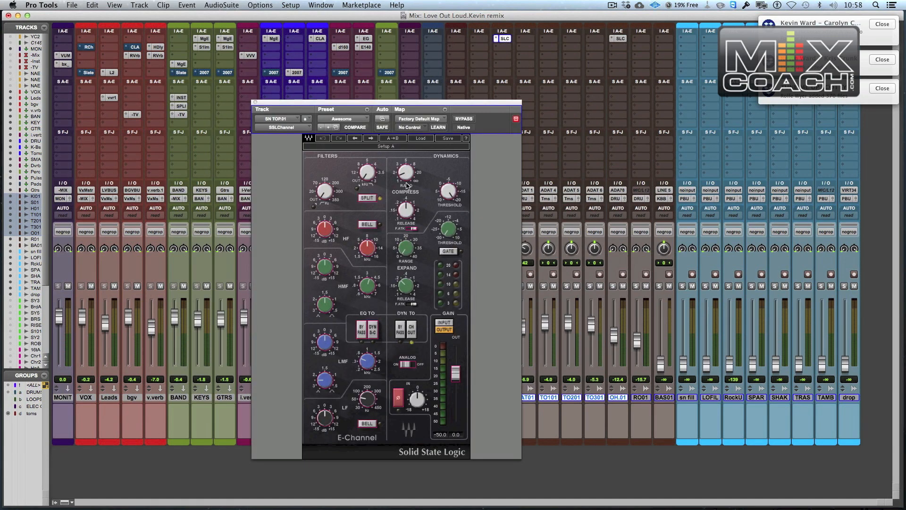
left_click(454, 198)
Solo the M signal in the MONITOR track's bx_meter plug-in and close its window.
left_click(64, 64)
left_click(409, 484)
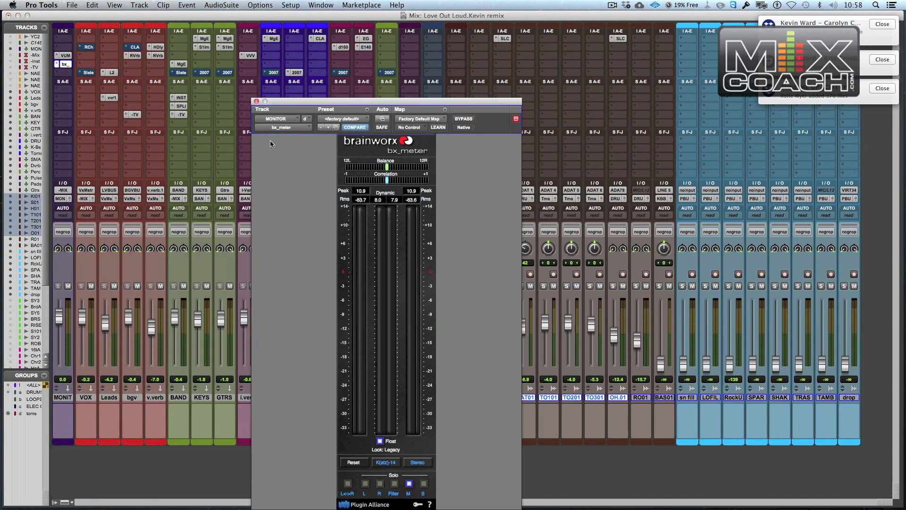
left_click(256, 102)
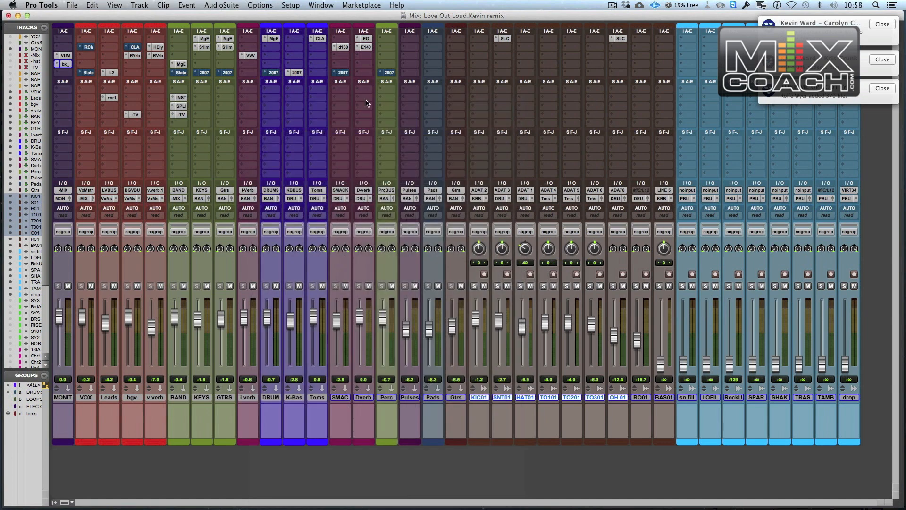
Compare SN TOP.01 with normal and inverted phase in its SSLChannel, leave the phase inverted and close the plug-in.
left_click(503, 39)
left_click(396, 402)
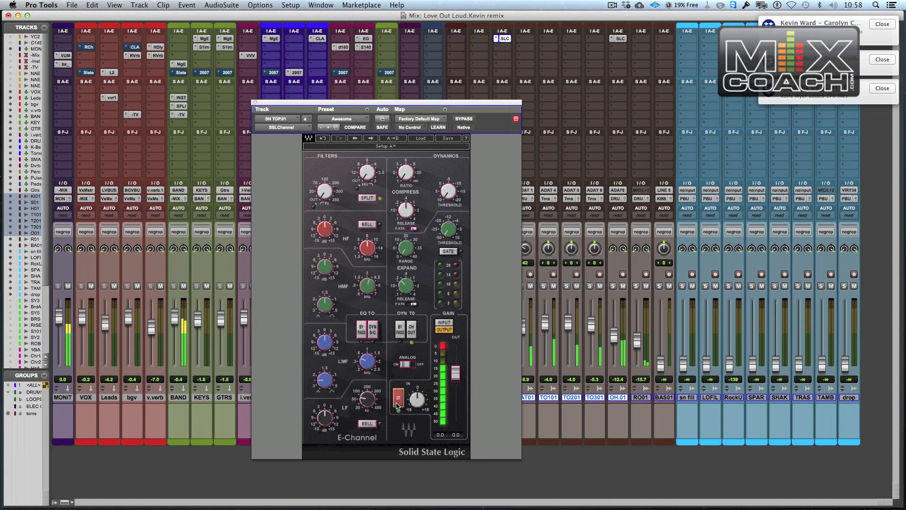
left_click(397, 402)
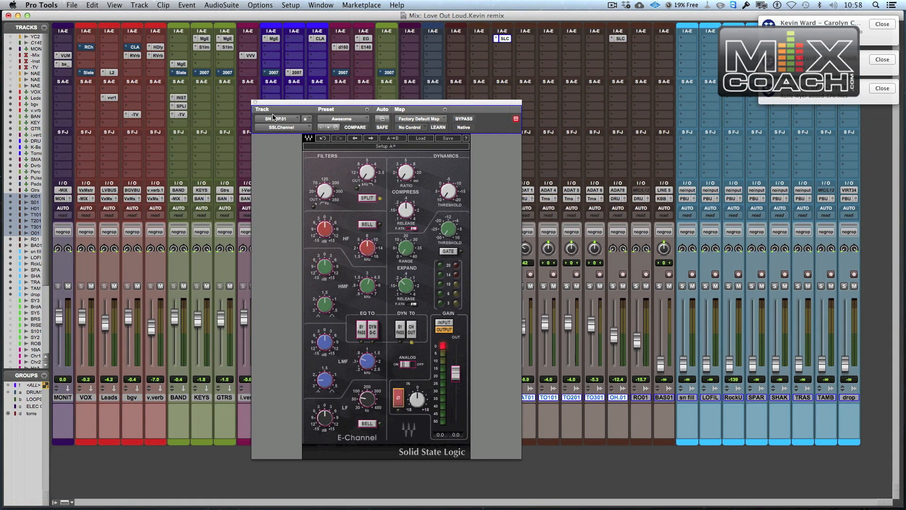
left_click(398, 400)
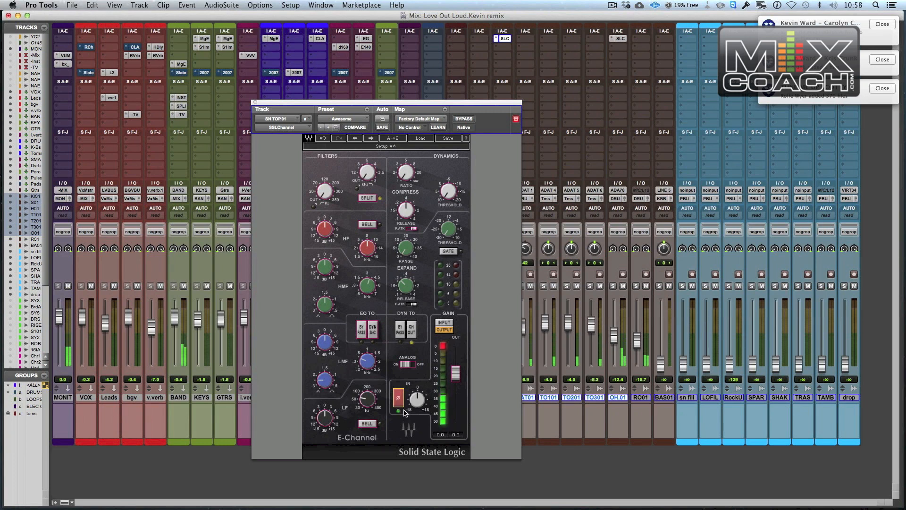
left_click(255, 102)
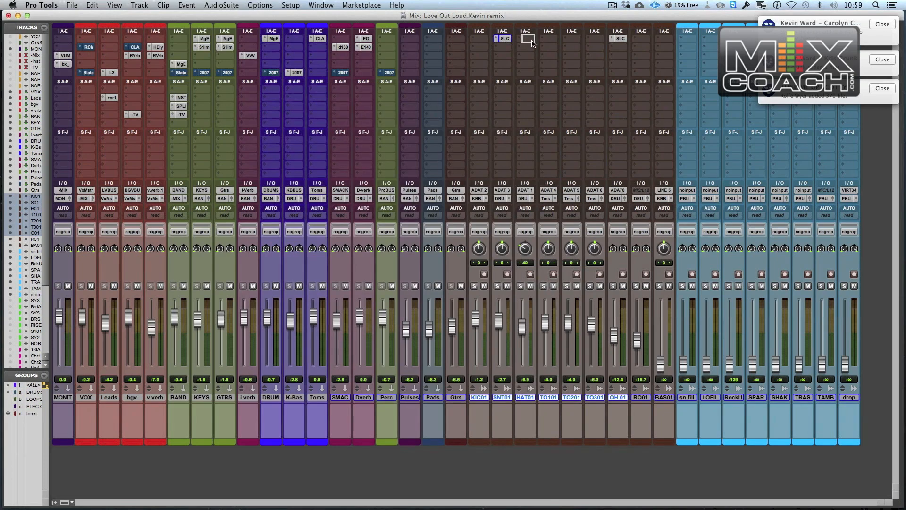
Move the SSLChannel insert from SN TOP.01 to TOM 1.01 and check the SSLChannel settings on OH.01.
left_click_drag(547, 42, 549, 45)
left_click(619, 39)
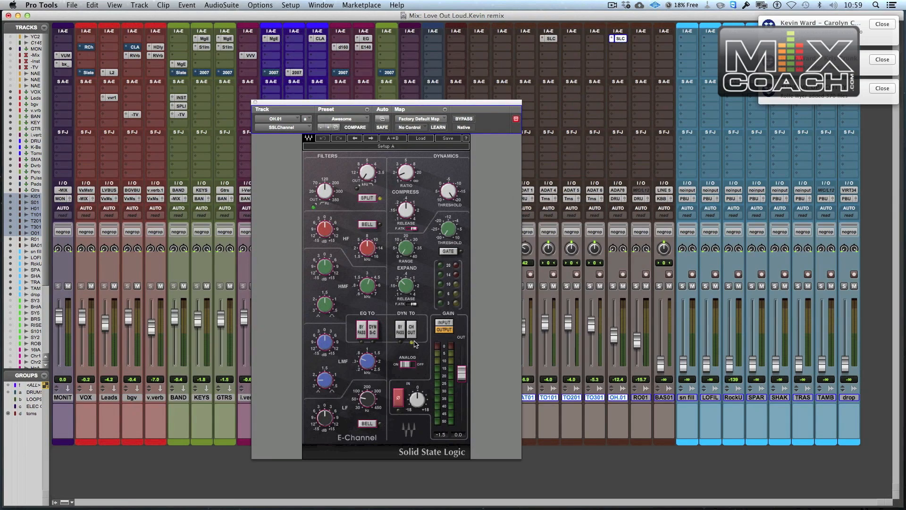
left_click(255, 102)
Return to the Edit window and select the tom fill starting around bar 64 on TOM 1.01 and TOM 2.01.
key("super+equal")
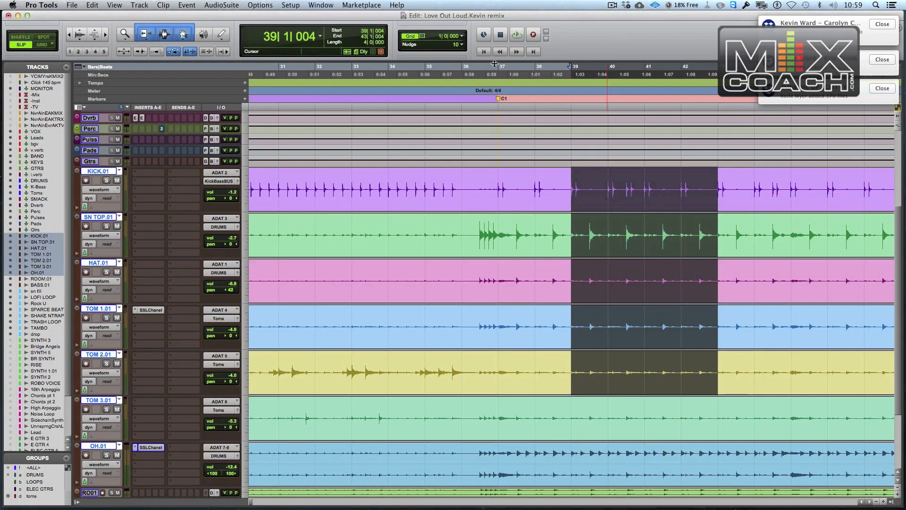
key("super+bracketleft")
key("super+bracketleft")
key("super+bracketleft")
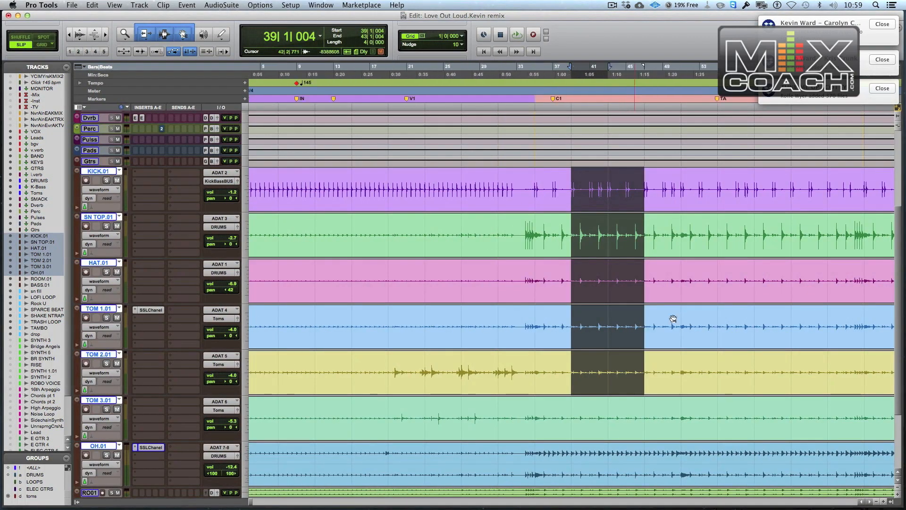
left_click_drag(538, 333, 549, 354)
key("super+bracketright")
key("super+bracketright")
key("super+bracketright")
key("super+bracketright")
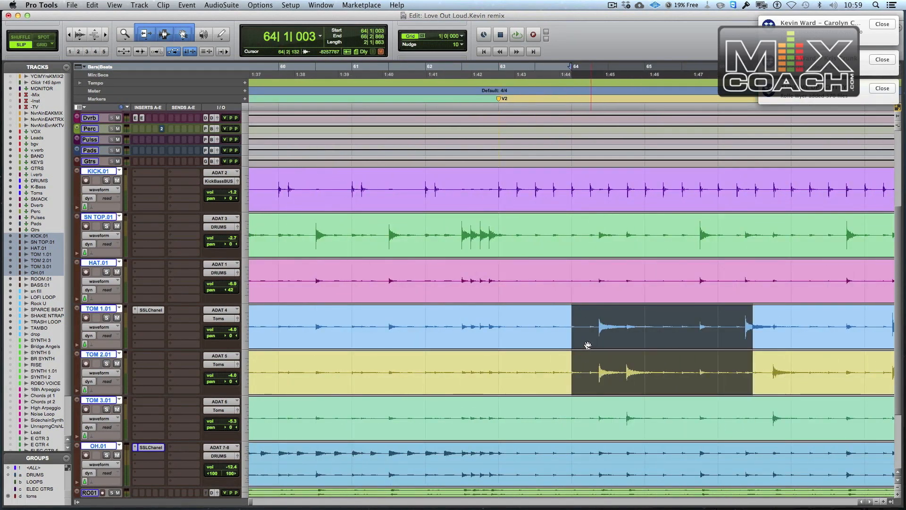
Play the tom fill and mute TOM 2.01 and TOM 3.01 to leave TOM 1.01 audible.
key("space")
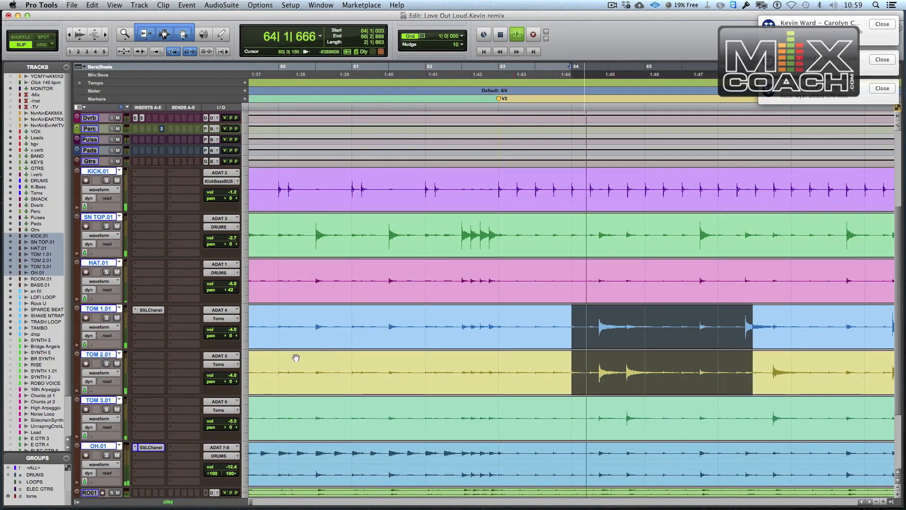
left_click(117, 363)
left_click(117, 409)
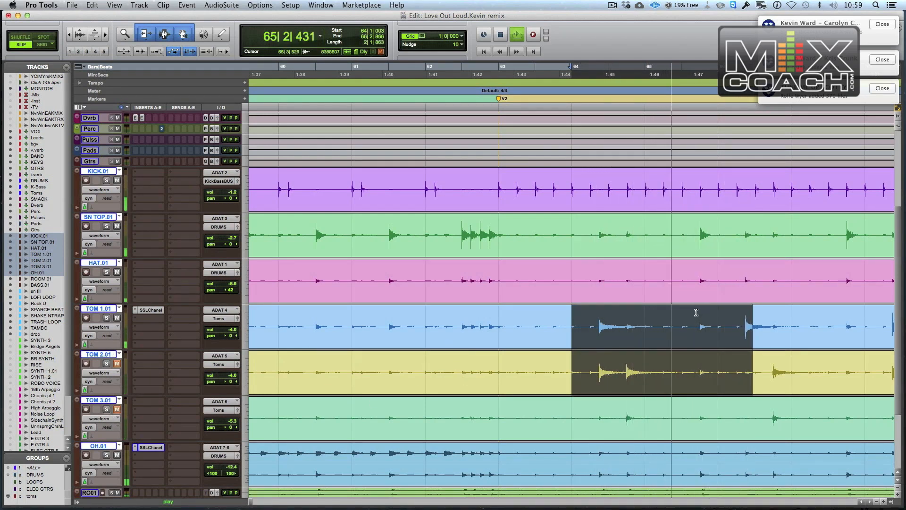
Switch to Grid mode, reselect the tom fill from 64|1|000 to 66|1|000 and play it in a loop.
key("space")
left_click_drag(718, 321, 572, 346)
key("F4")
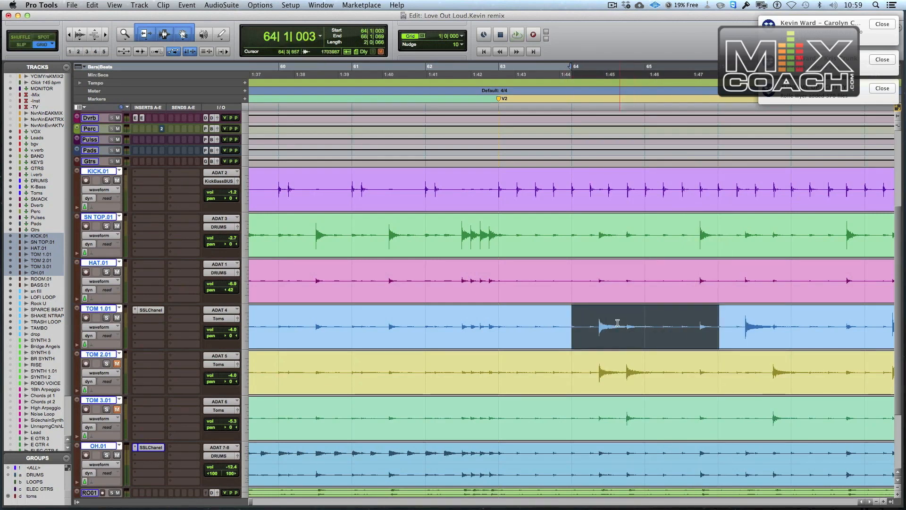
left_click(629, 368)
left_click_drag(629, 368, 704, 377)
key("space")
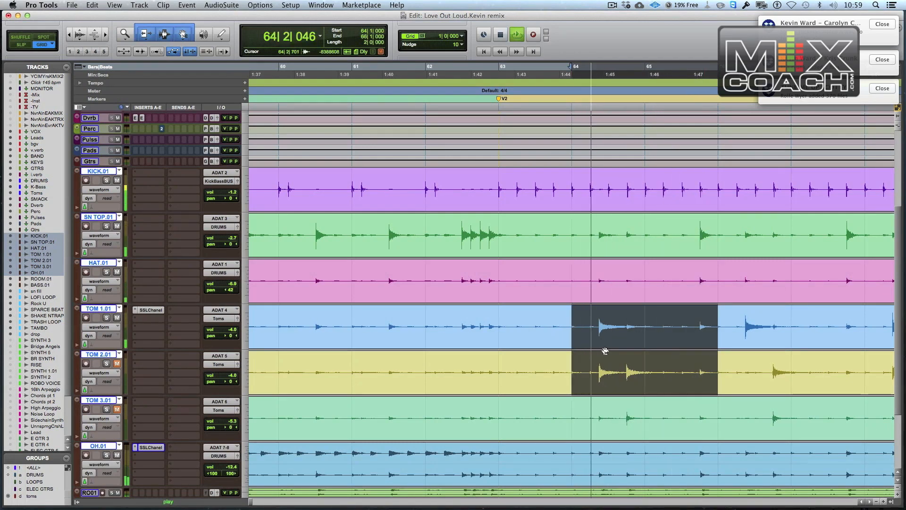
Open the SSLChannel on TOM 1.01 from the mixer and set its phase back to normal.
key("super+equal")
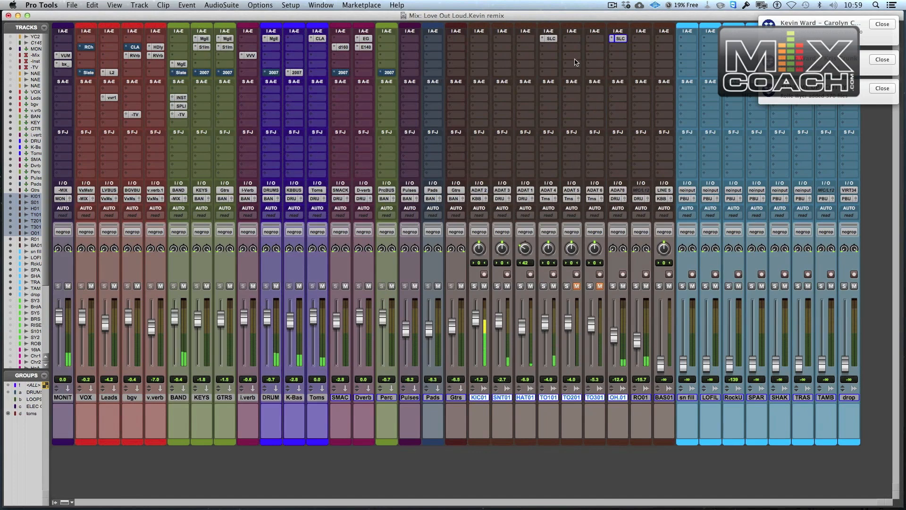
left_click(551, 39)
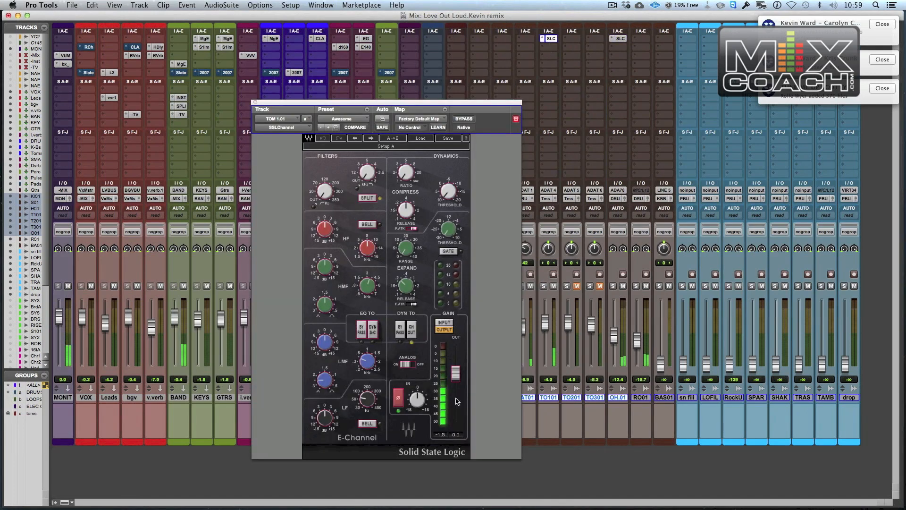
left_click(398, 398)
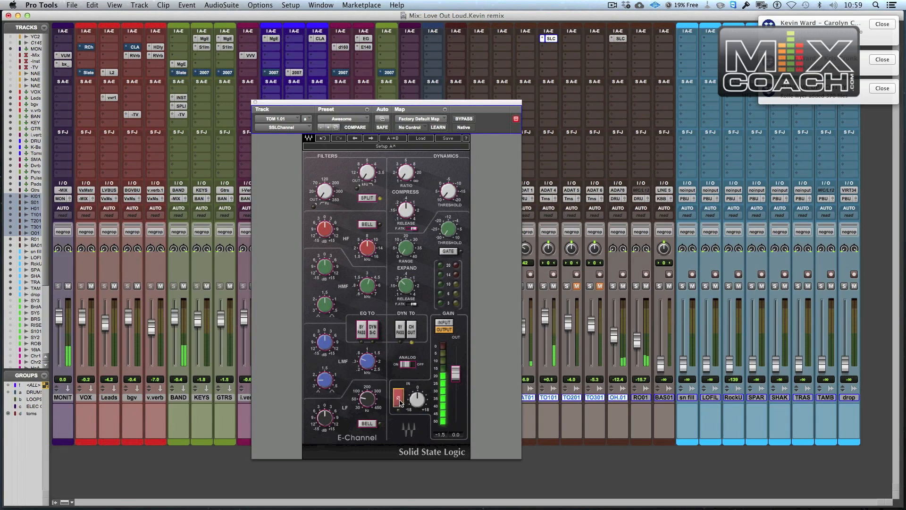
Return to the Edit window, select bar 64 on TOM 1.01 and toggle its SSLChannel phase while the selection loops.
key("super+equal")
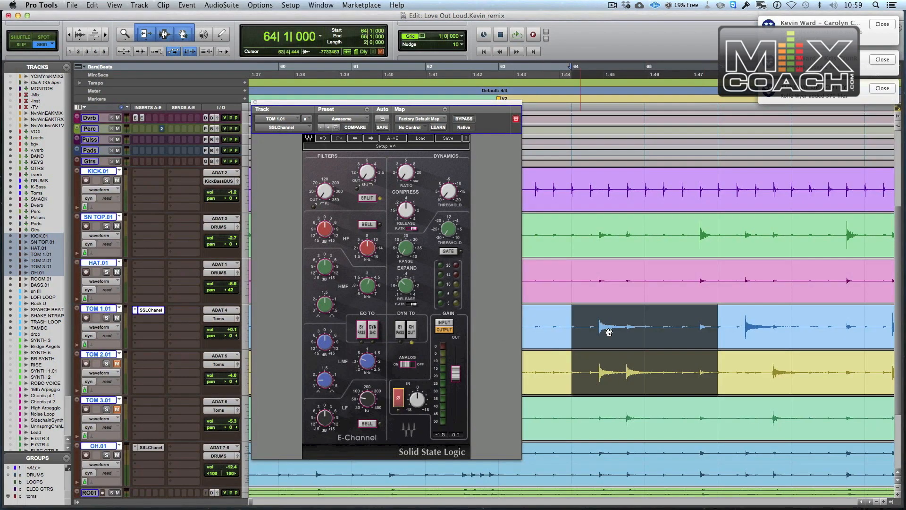
left_click_drag(588, 319, 634, 318)
key("space")
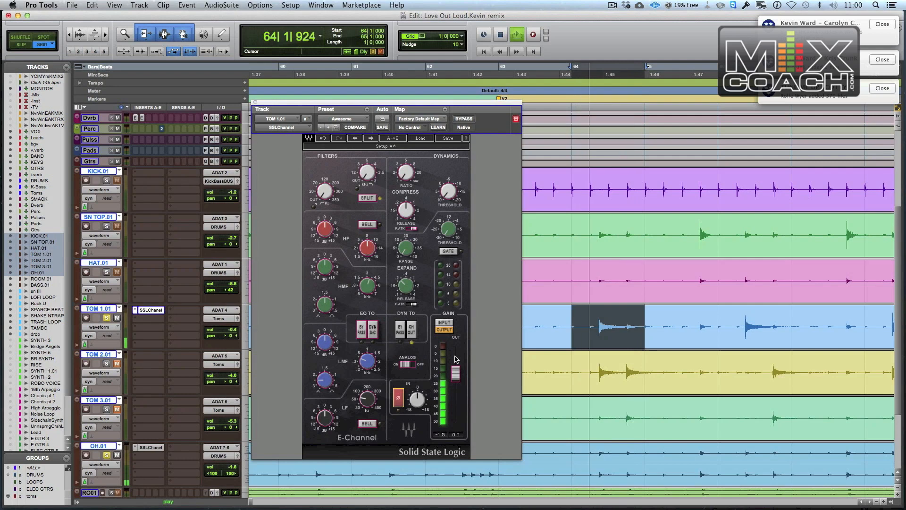
left_click(401, 400)
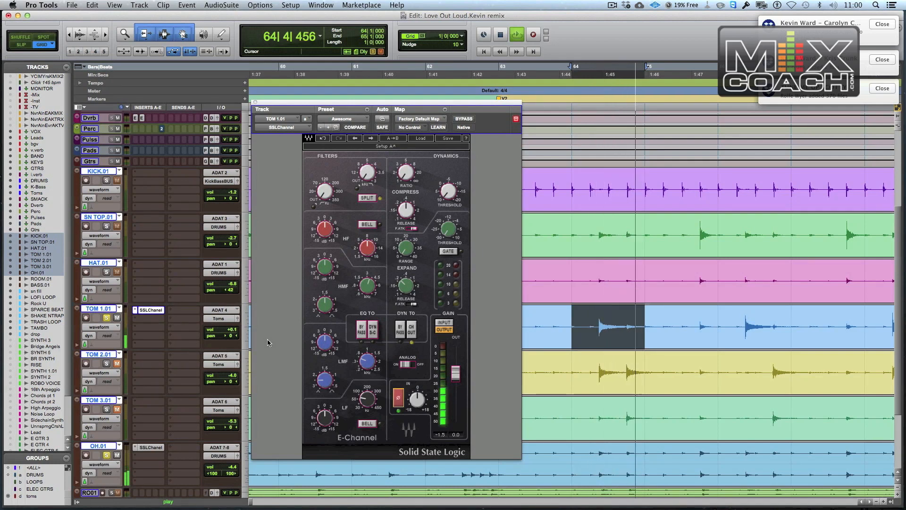
left_click(398, 397)
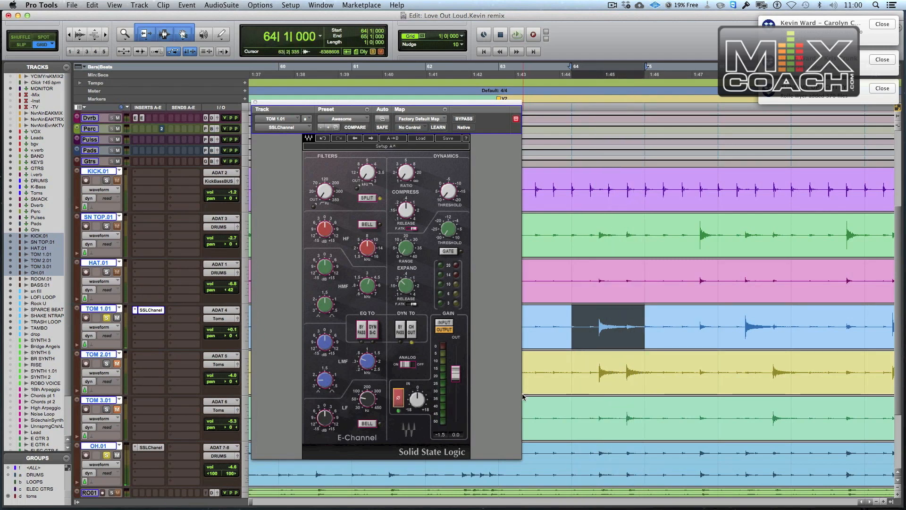
key("space")
Switch to Slip mode and zoom in on the start of the first TOM 1.01 hit near 64|2|473.
left_click(599, 321)
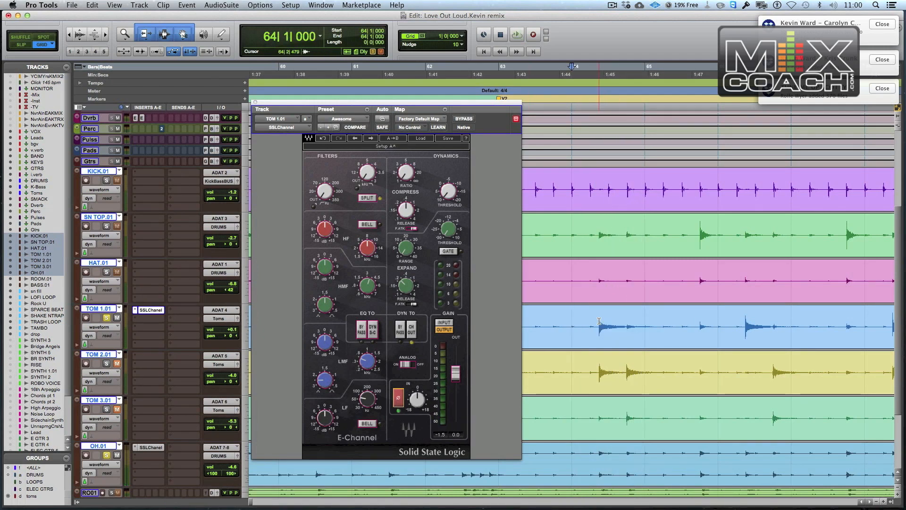
key("F2")
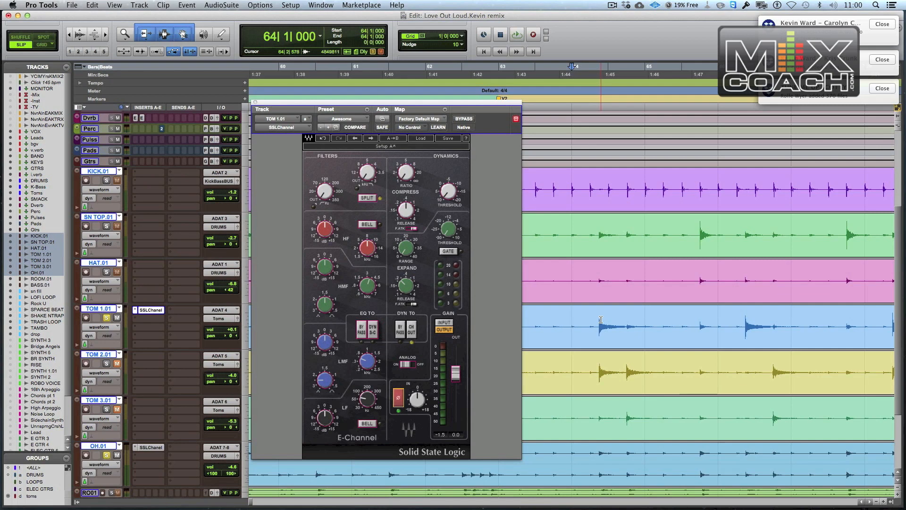
left_click(599, 321)
key("t")
key("t")
key("t")
key("t")
left_click(563, 323)
key("t")
key("t")
key("t")
key("t")
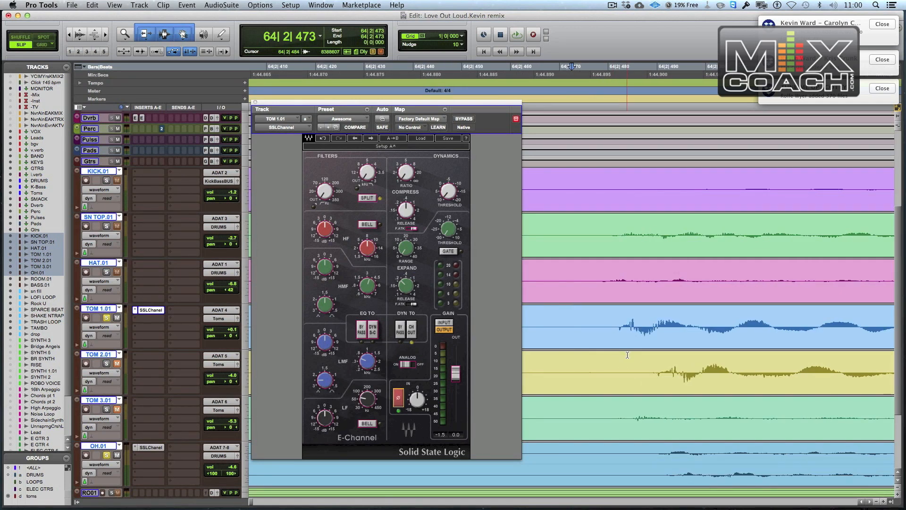
Enlarge the waveforms vertically and mark the initial attack near 64|2|490 on OH.01 and TOM 1.01 to compare their direction.
key("alt+super+bracketright")
key("alt+super+bracketright")
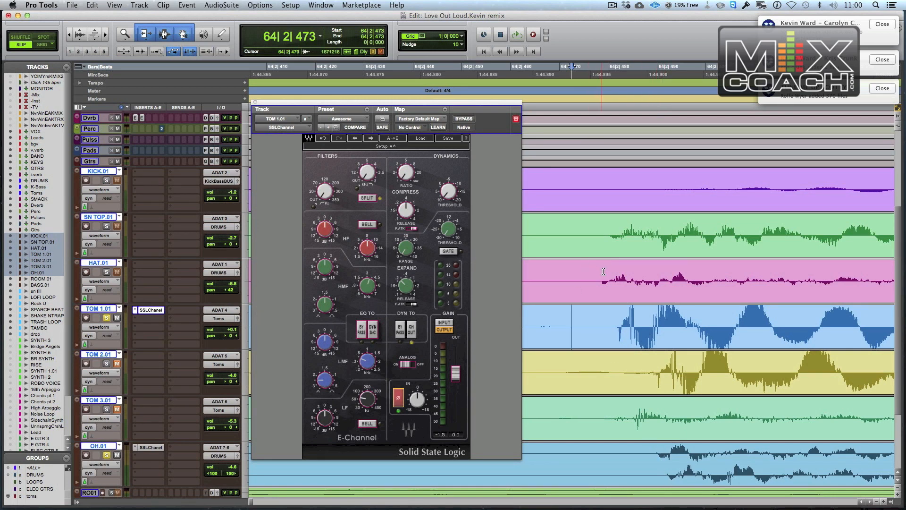
left_click(661, 452)
left_click_drag(664, 452, 672, 452)
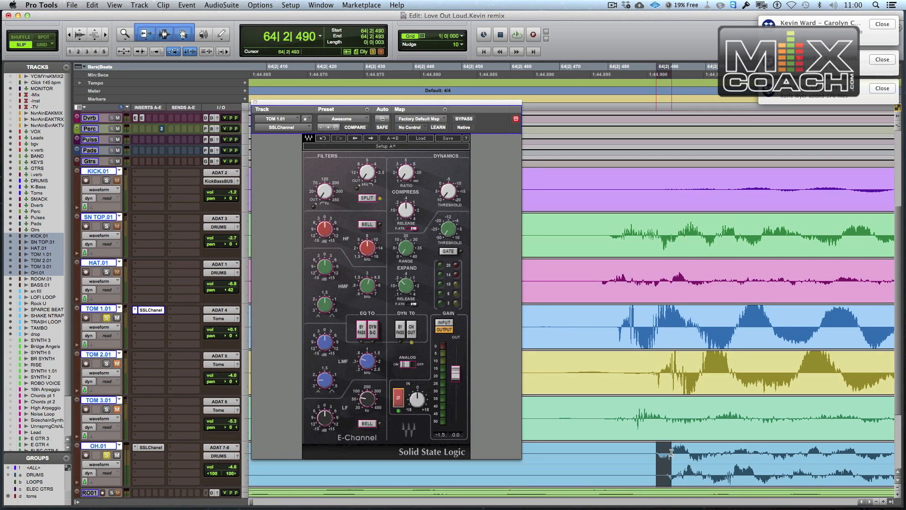
left_click_drag(656, 323, 672, 323)
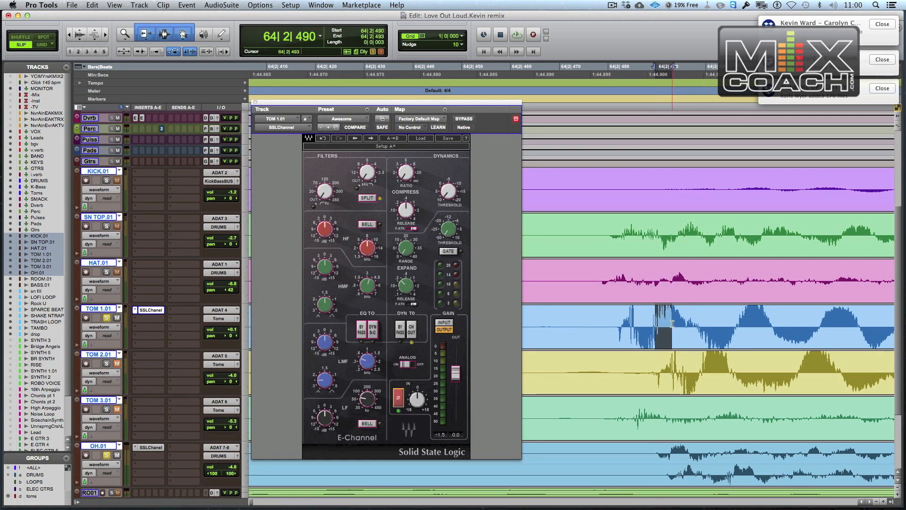
left_click_drag(657, 449, 671, 452)
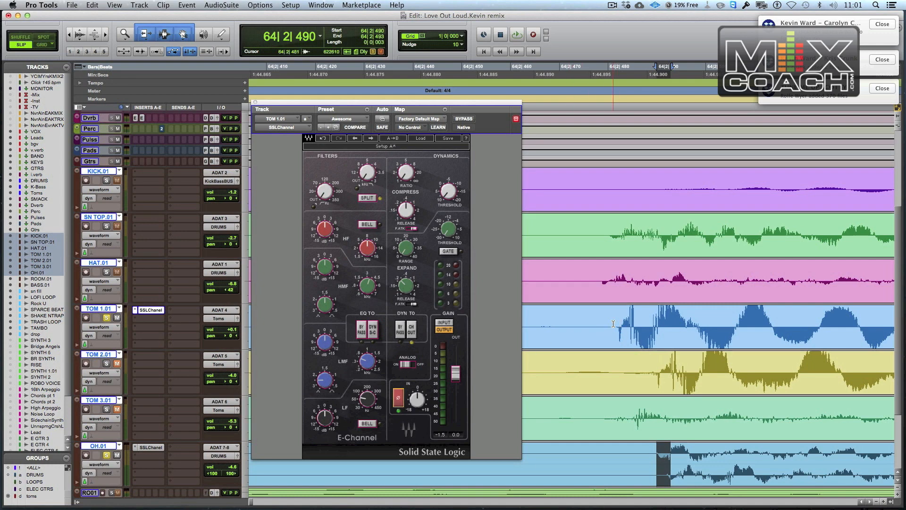
Select the first tom hit on TOM 1.01 from 64|2|479 with a length of 0|2|567 and play it in a loop.
key("r")
key("r")
key("r")
key("r")
key("r")
key("r")
key("r")
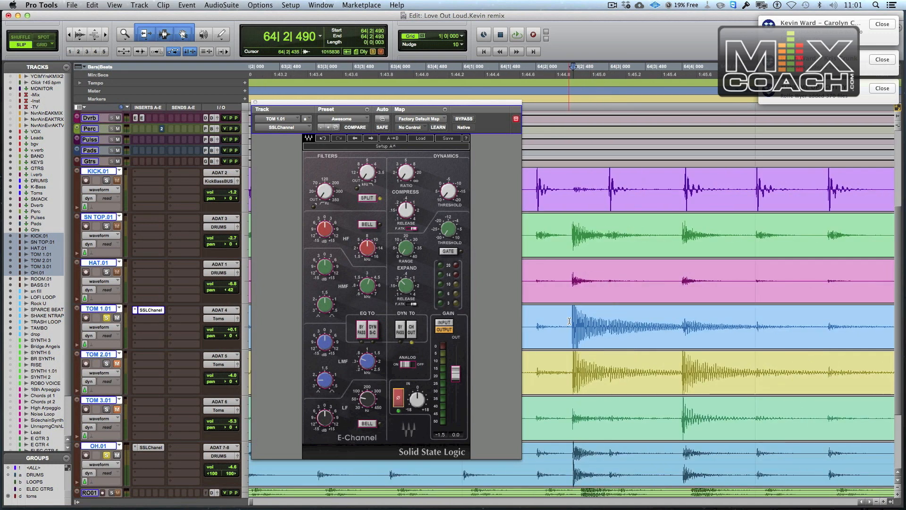
left_click_drag(572, 320, 666, 330)
key("space")
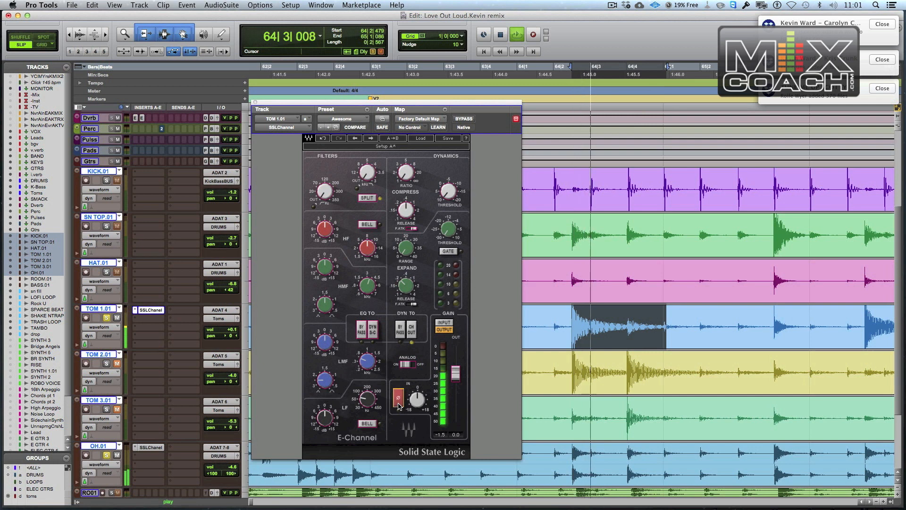
key("space")
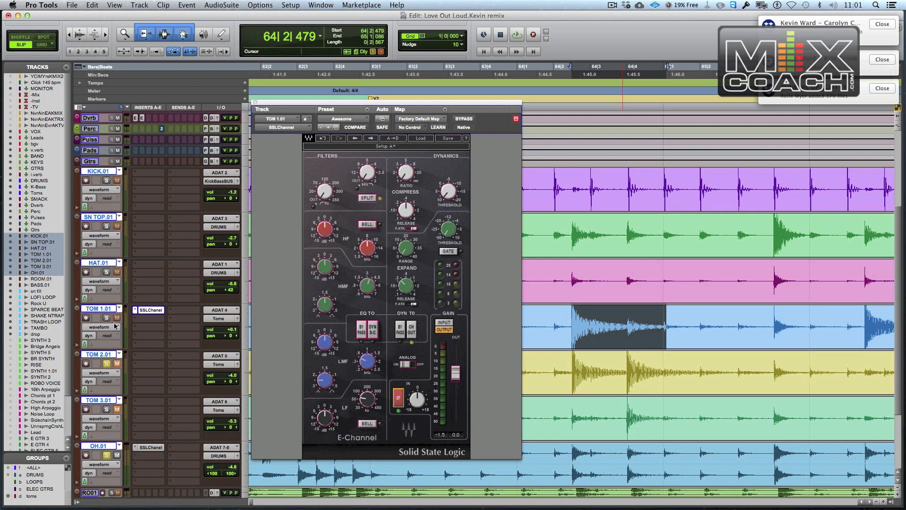
Copy the SSLChannel from TOM 1.01 to TOM 2.01 and loop the soloed TOM 2.01 while toggling TOM 1.01's phase.
left_click_drag(140, 347, 141, 356)
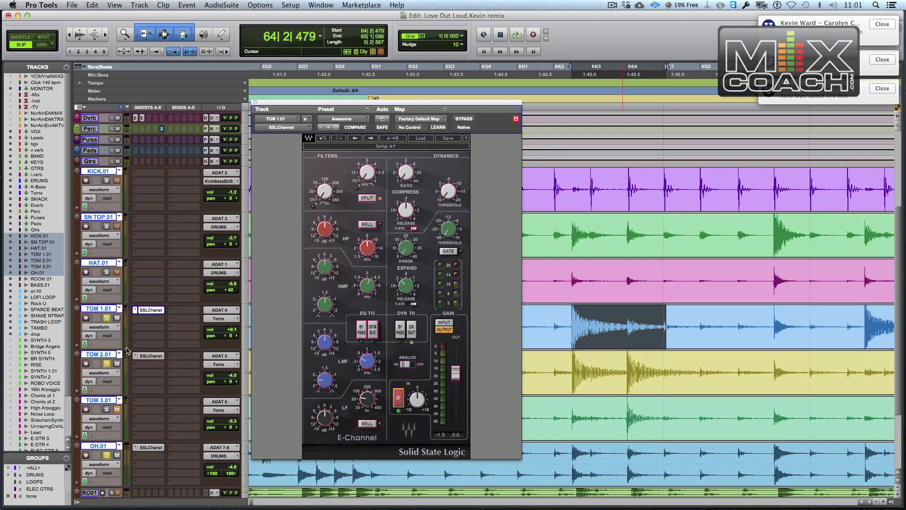
key("space")
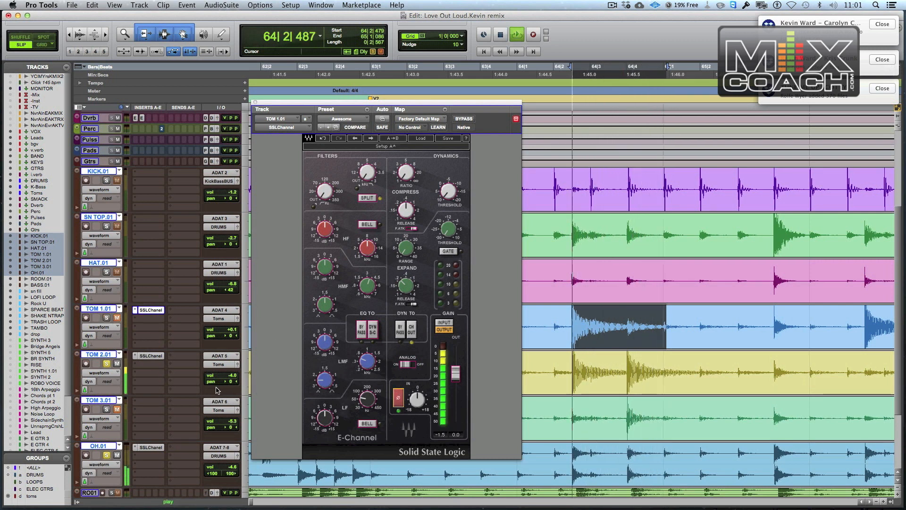
left_click(399, 402)
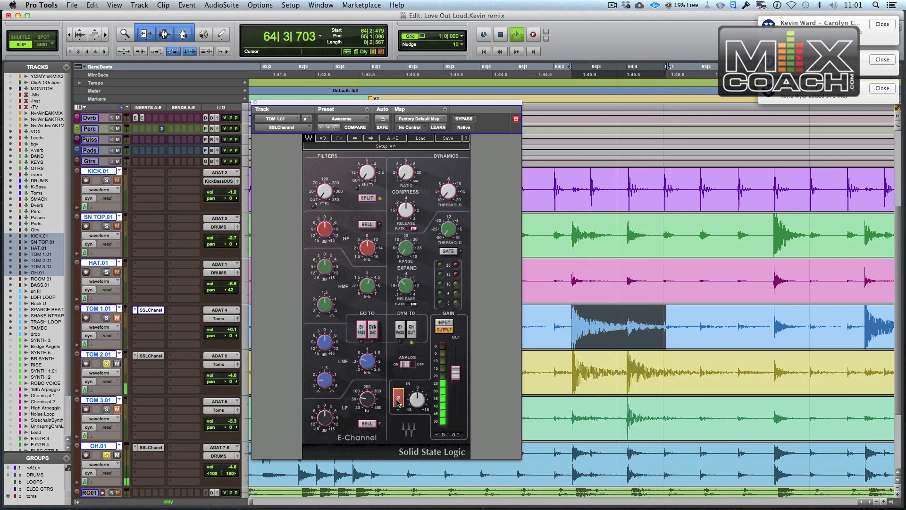
key("space")
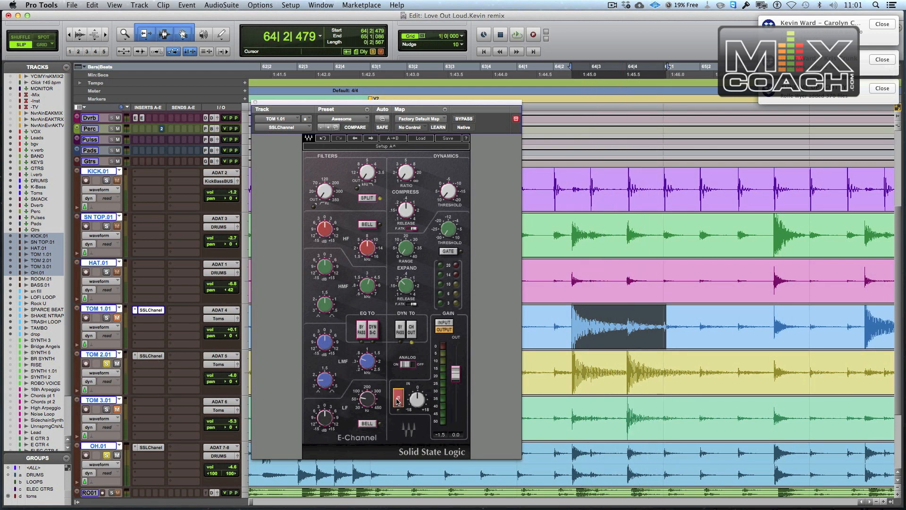
Open the SSLChannel on TOM 2.01 and toggle its phase while the tom hits loop.
left_click(150, 356)
left_click(398, 400)
key("space")
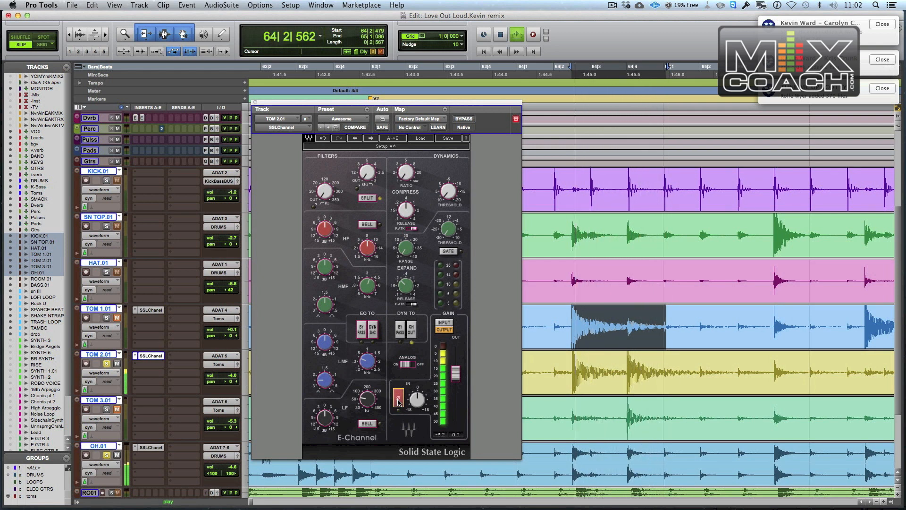
key("space")
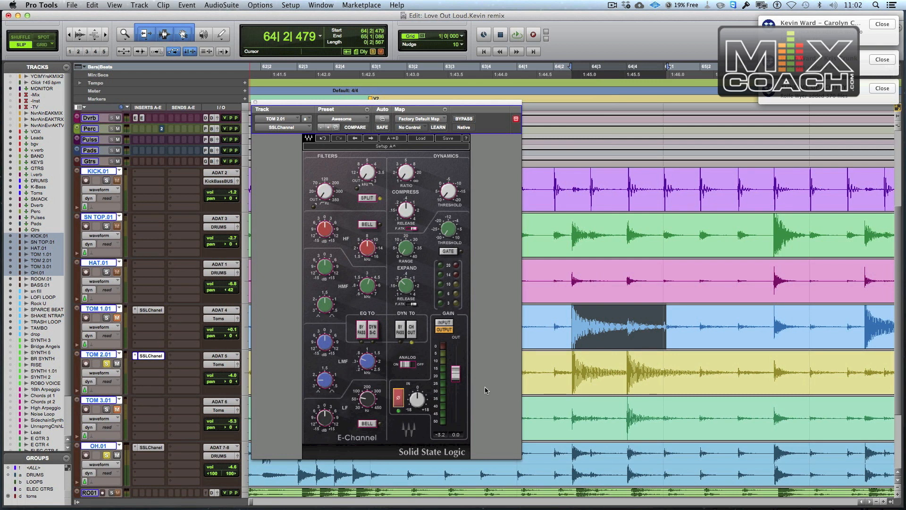
Select the tom hits on TOM 3.01 from 64|2|429, copy the SSLChannel to that track and solo it in place of TOM 2.01.
left_click(570, 413)
left_click_drag(570, 413, 665, 415)
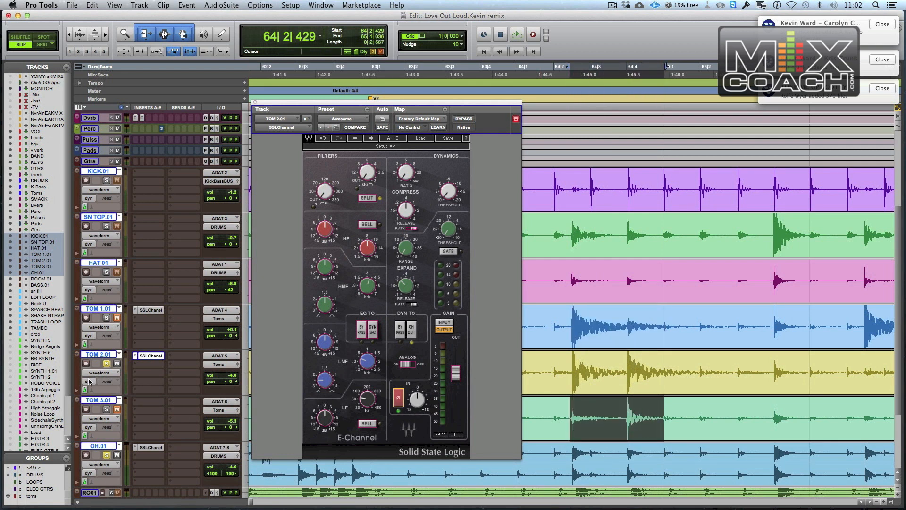
left_click_drag(145, 360, 149, 402)
left_click(105, 364)
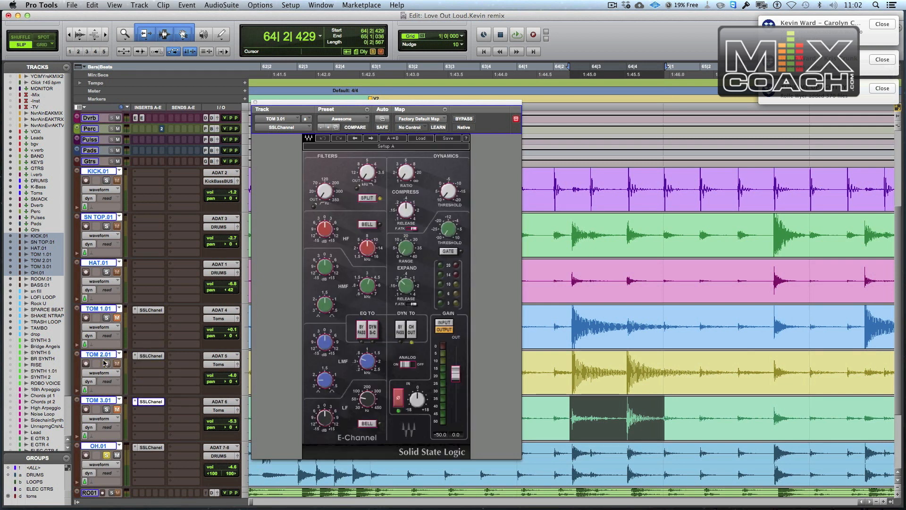
left_click(117, 409)
Play the TOM 3.01 selection in a loop and set its SSLChannel phase back to normal.
key("space")
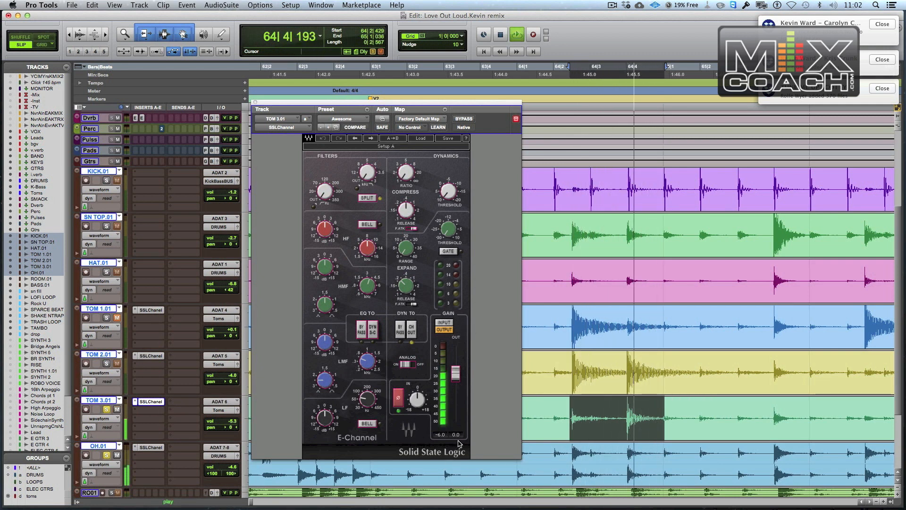
left_click(398, 399)
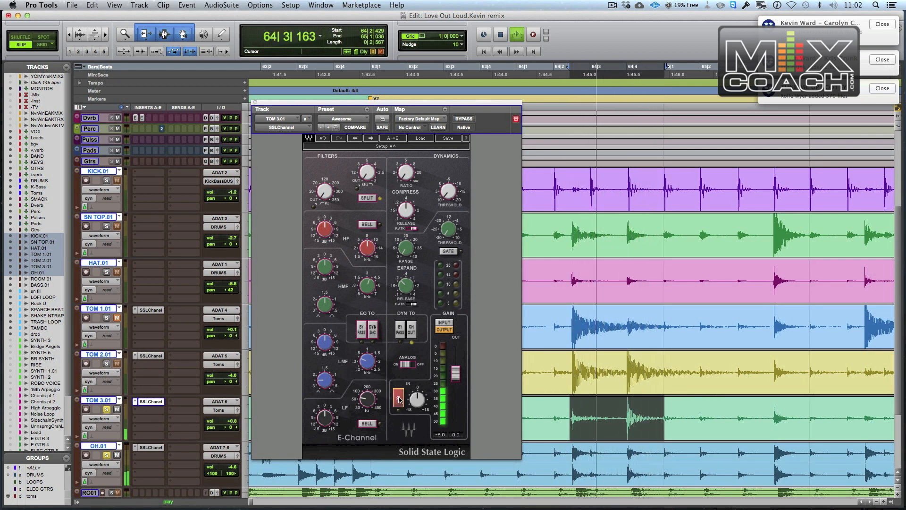
key("space")
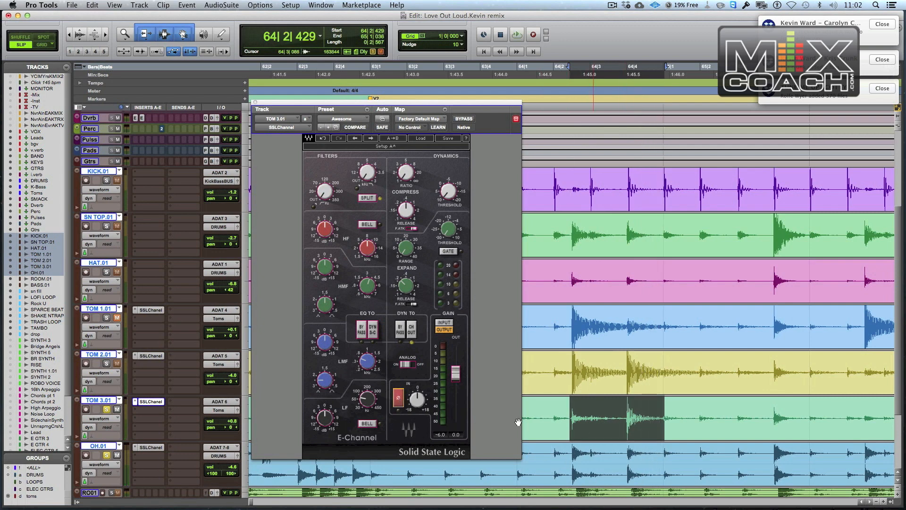
Examine the start of the TOM 3.01 hit near 64|3|959 at close zoom against the overhead waveform.
left_click(627, 409)
key("t")
key("t")
key("t")
key("t")
key("t")
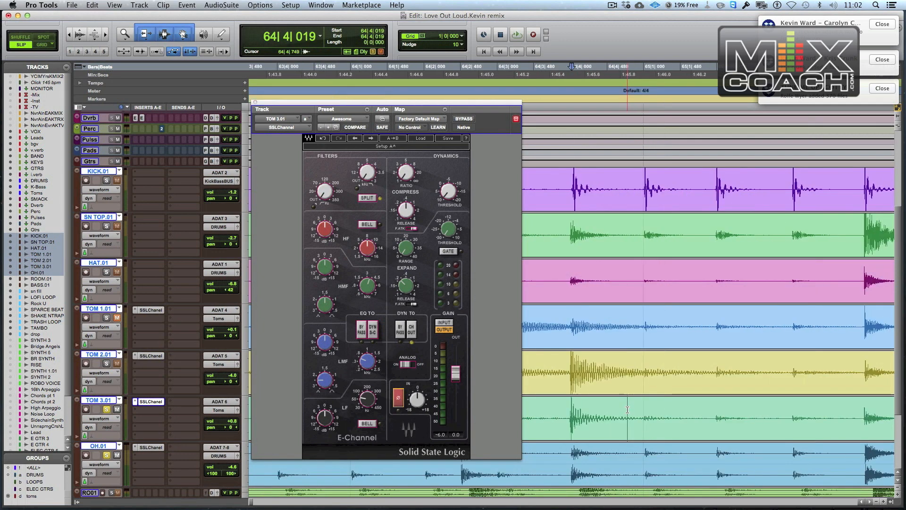
left_click(550, 411)
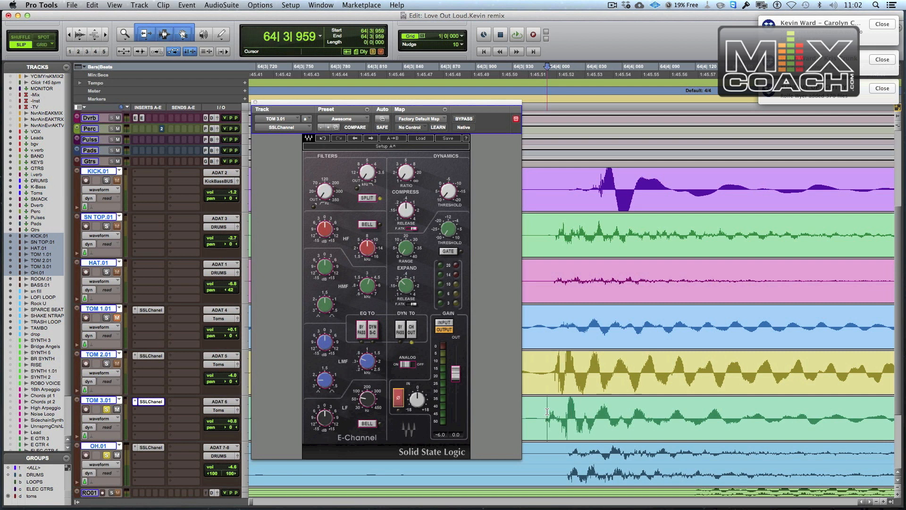
key("t")
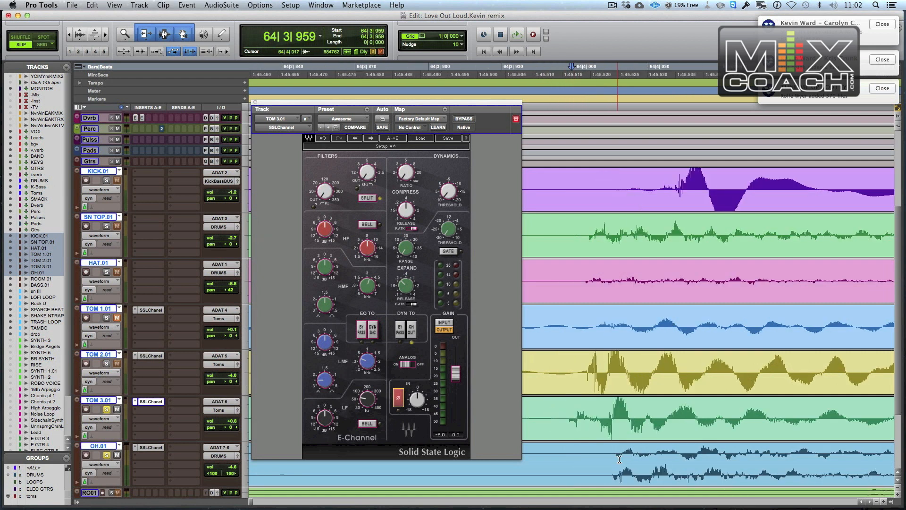
key("t")
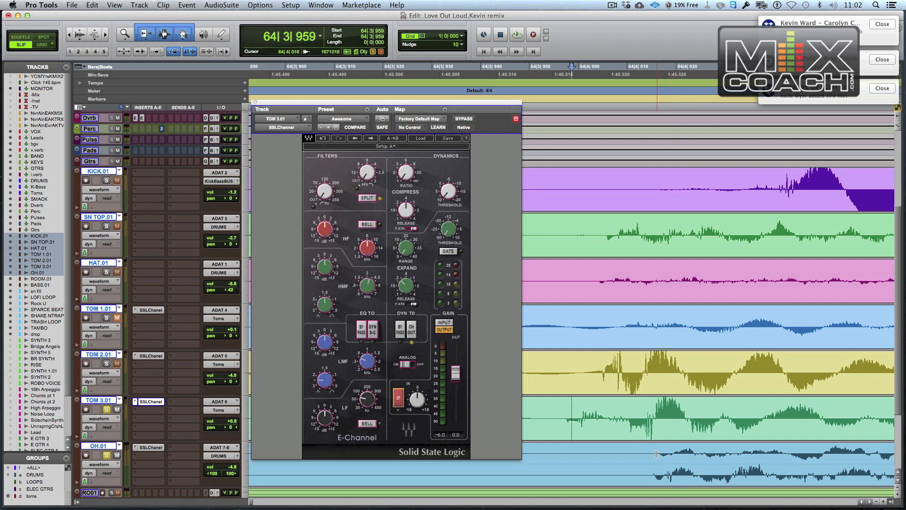
Mark the overhead attack from 64|4|015, then select the gap from 64|3|957 to 64|4|016 across TOM 3.01 and OH.01.
left_click_drag(652, 455, 664, 458)
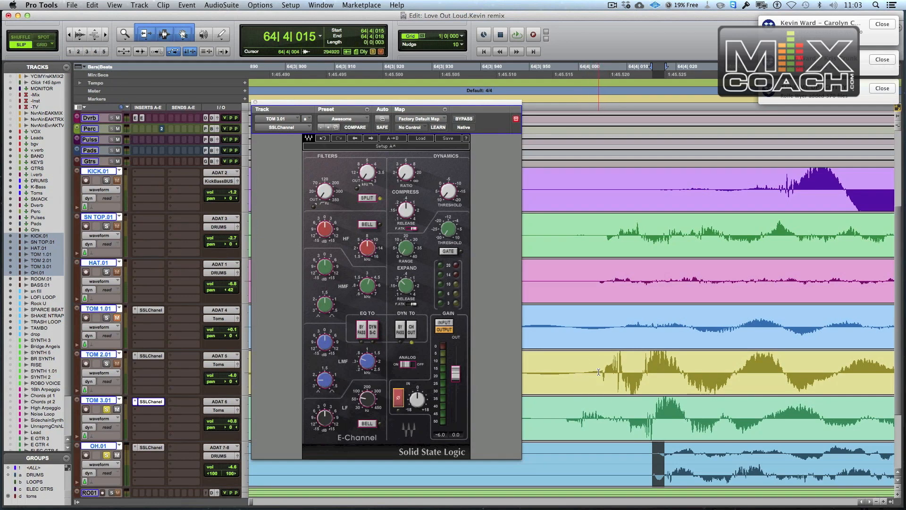
left_click_drag(652, 458, 668, 458)
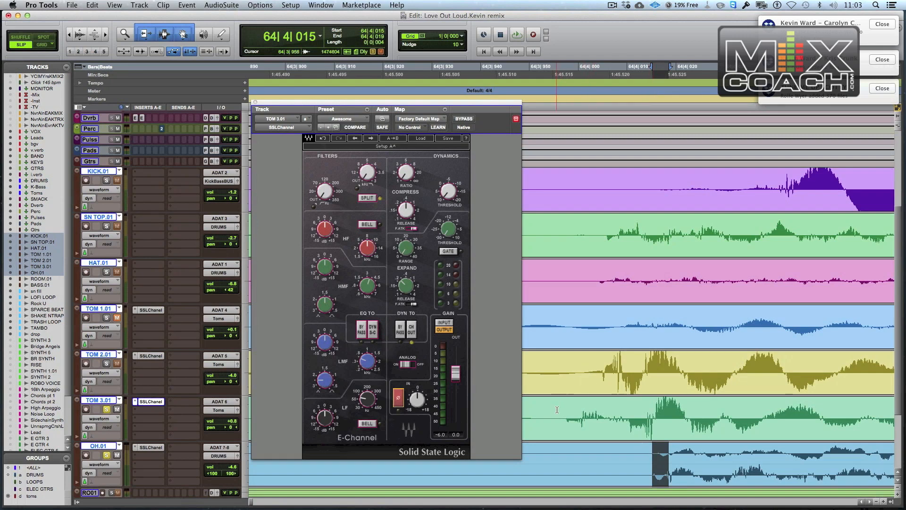
left_click_drag(565, 416, 656, 461)
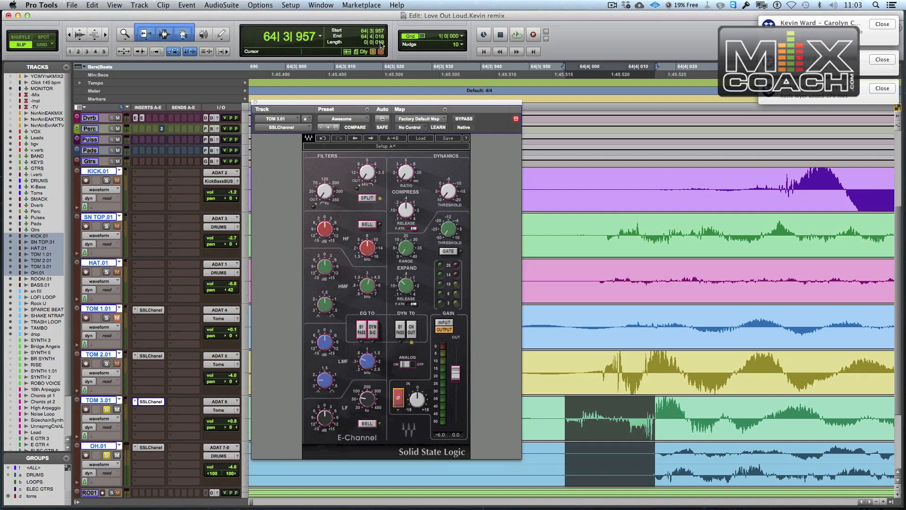
Switch the grid and the main counter to Min:Secs to read the length of the selected gap.
left_click(462, 36)
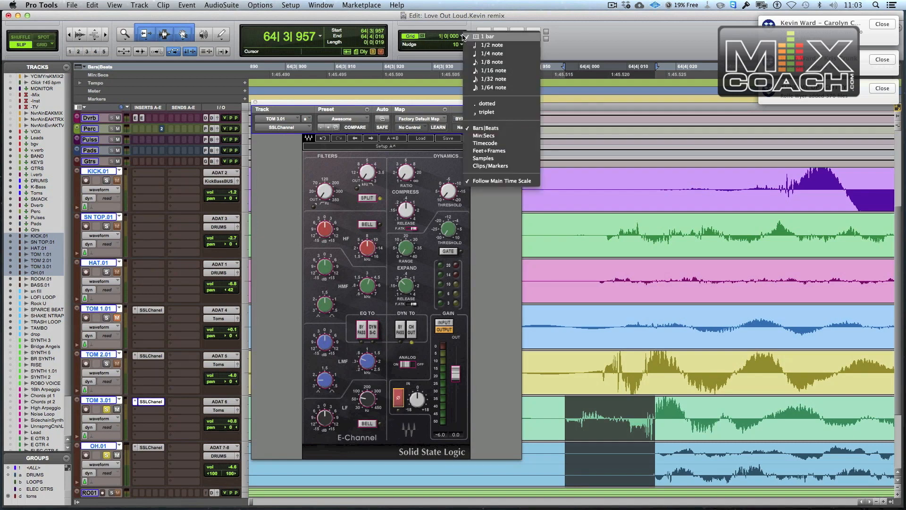
left_click(468, 136)
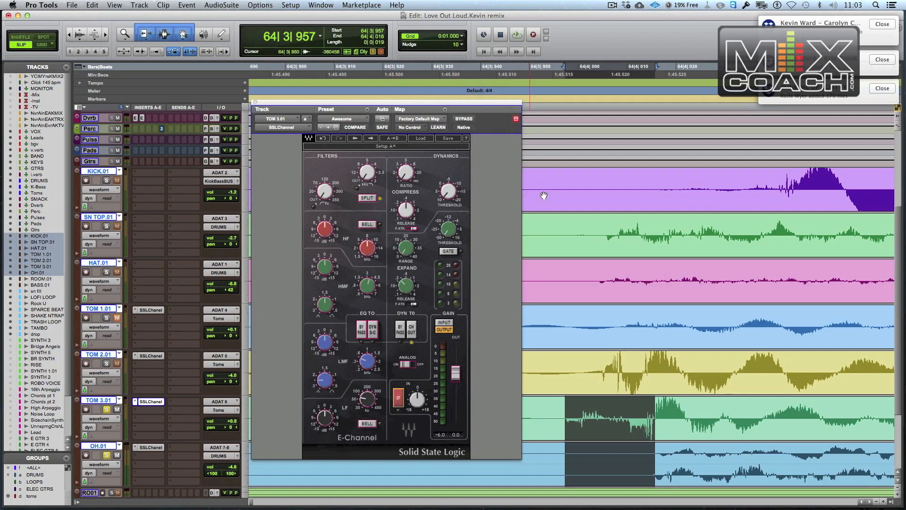
left_click(320, 35)
left_click(382, 45)
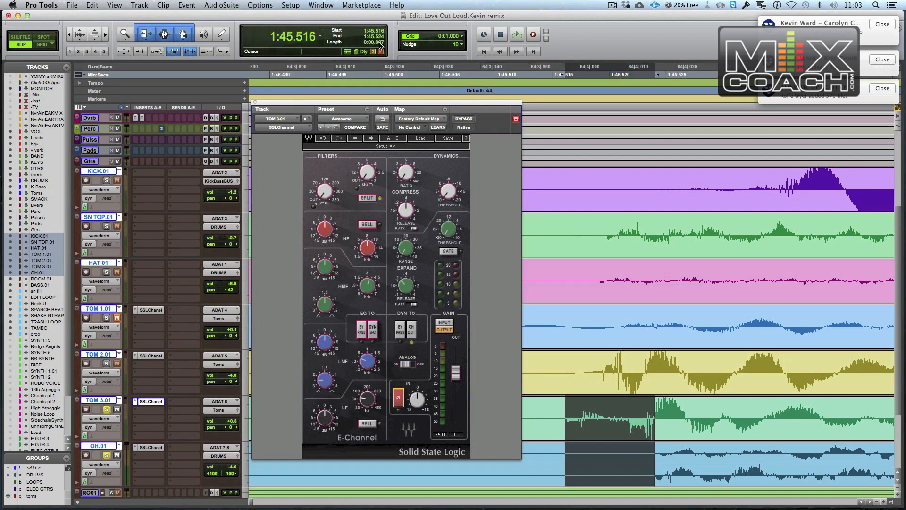
Switch the main counter to Samples to read the selected gap's length, and close the SSLChannel window.
left_click(321, 42)
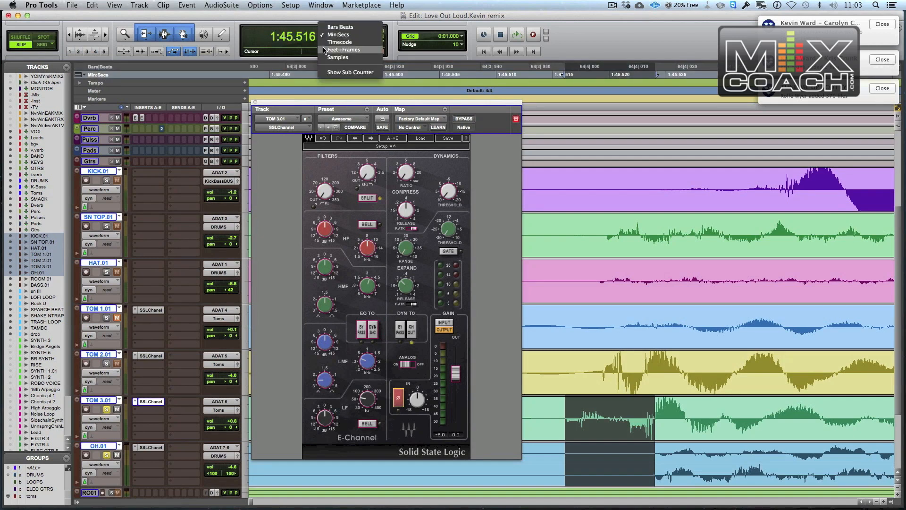
left_click(324, 57)
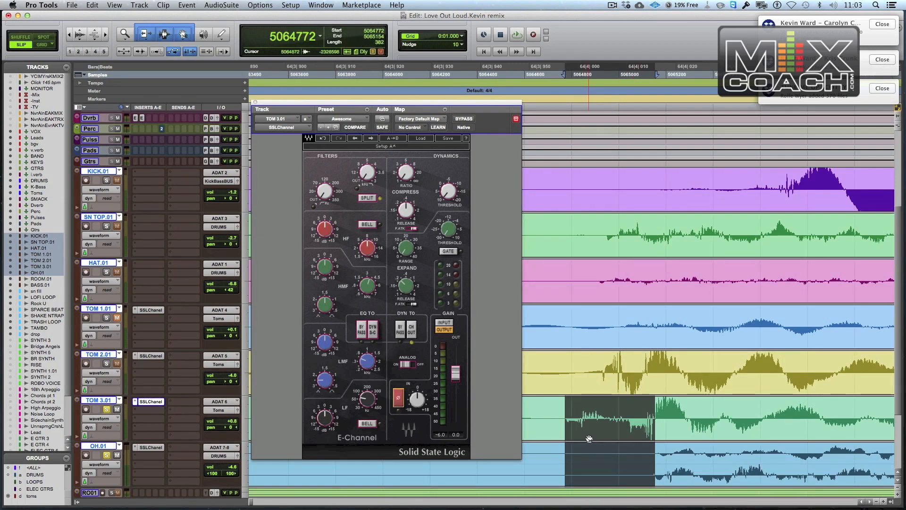
left_click(255, 102)
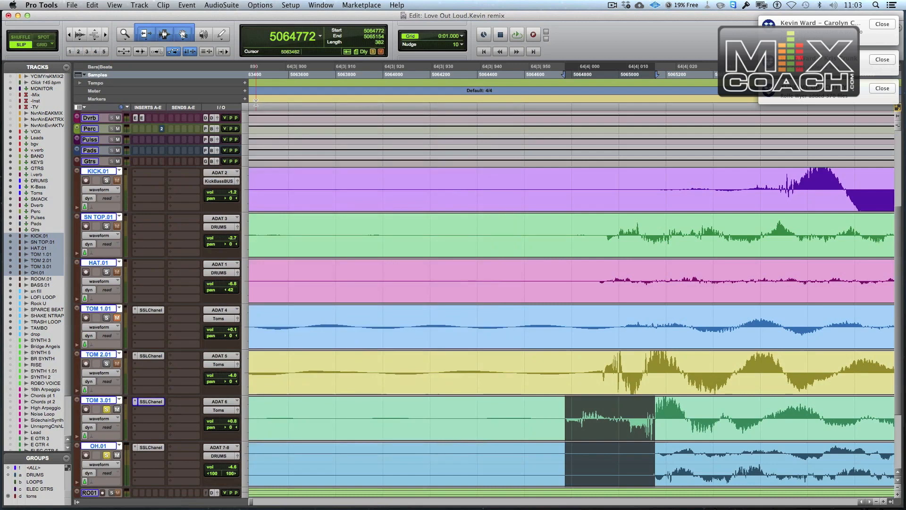
Review the SSLChannel on TOM 3.01, close it, and take TOM 3.01 and OH.01 out of solo.
left_click(150, 402)
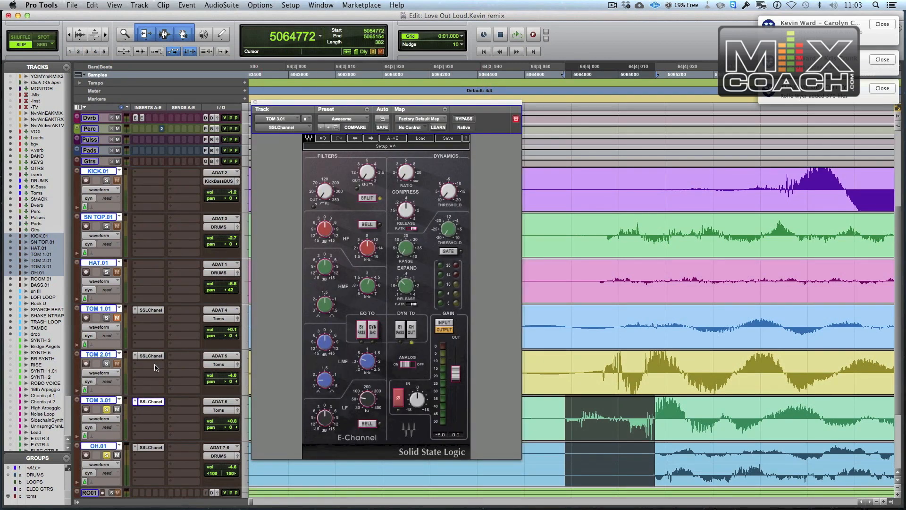
left_click(255, 103)
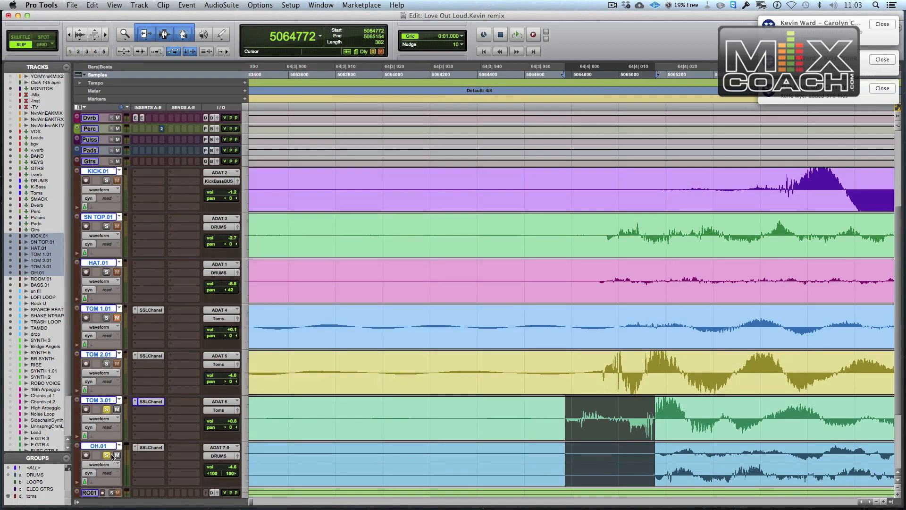
left_click(108, 410)
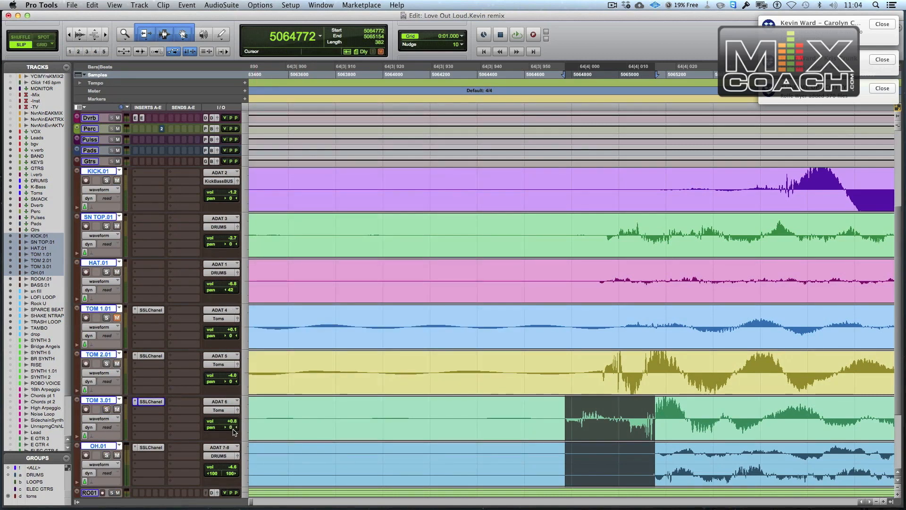
Examine the selected gap between the TOM 3.01 hit and the OH.01 attack in context and at close zoom.
key("r")
key("r")
key("r")
key("r")
key("r")
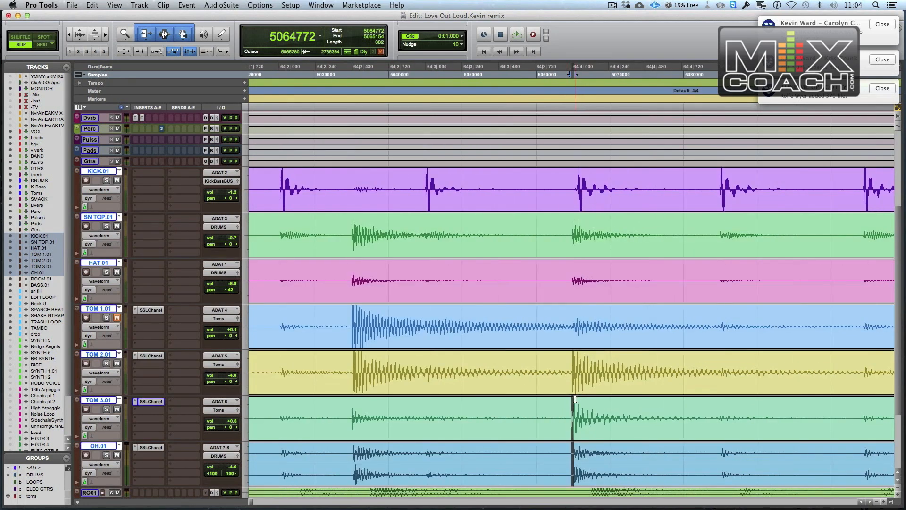
key("t")
key("t")
key("t")
key("t")
key("t")
key("t")
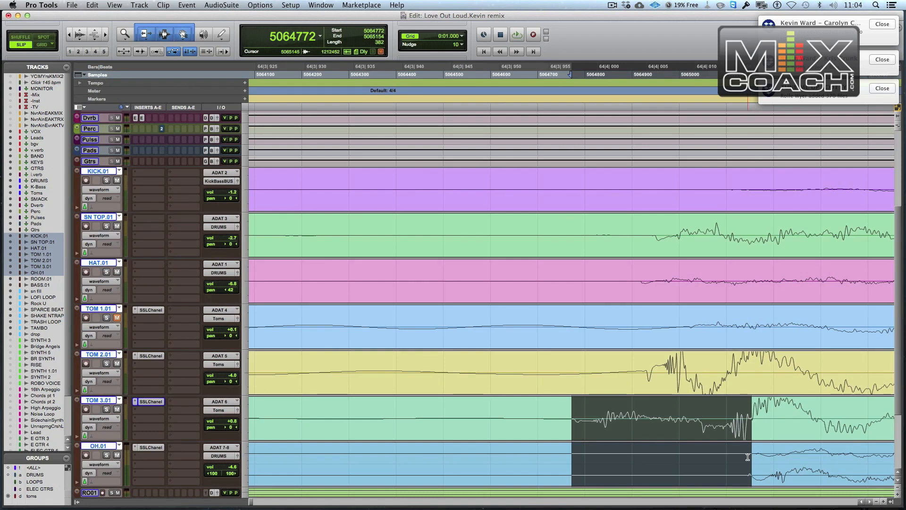
Unmute TOM 1.01 and open its SSLChannel to check the phase setting.
key("r")
key("r")
key("r")
key("r")
key("r")
key("r")
key("r")
key("r")
key("r")
key("r")
key("r")
key("r")
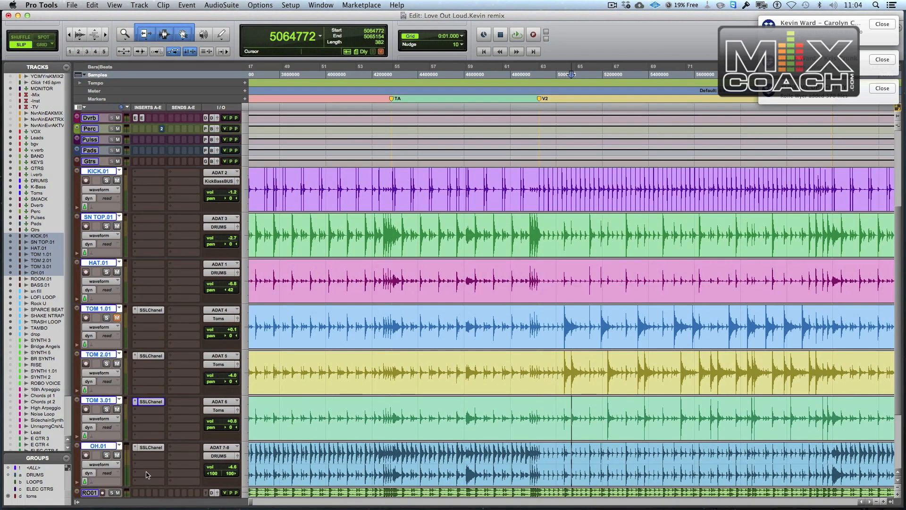
left_click(117, 318)
left_click(151, 311)
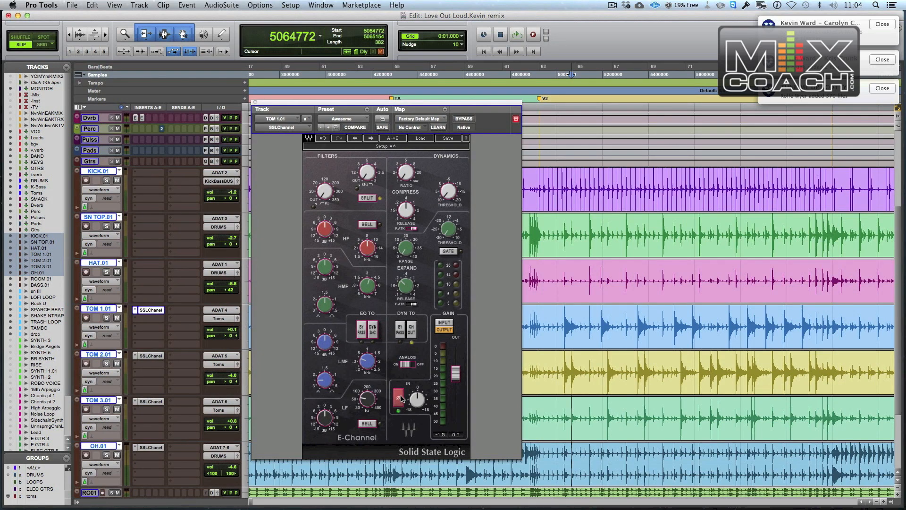
Invert the phase in the TOM 3.01 SSLChannel and check the TOM 2.01 and OH.01 instances before closing the plug-in window.
left_click(158, 357)
left_click(149, 403)
left_click(399, 400)
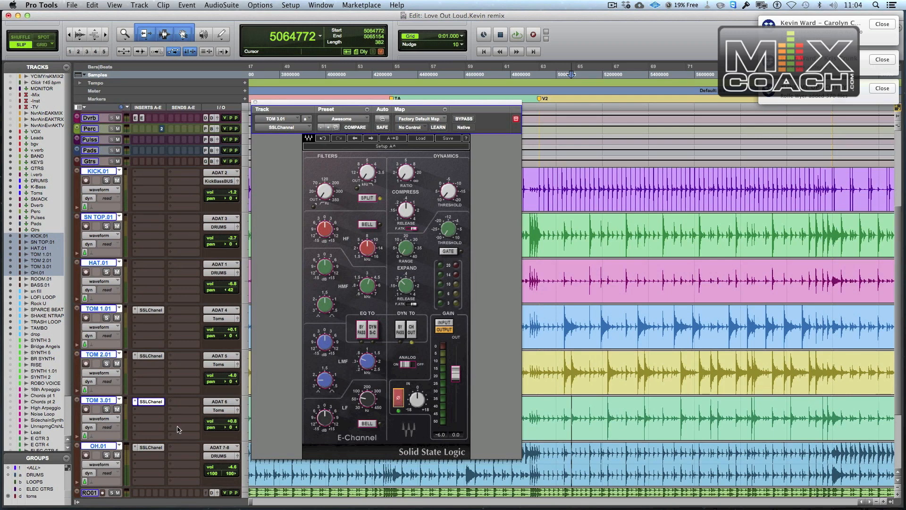
left_click(160, 447)
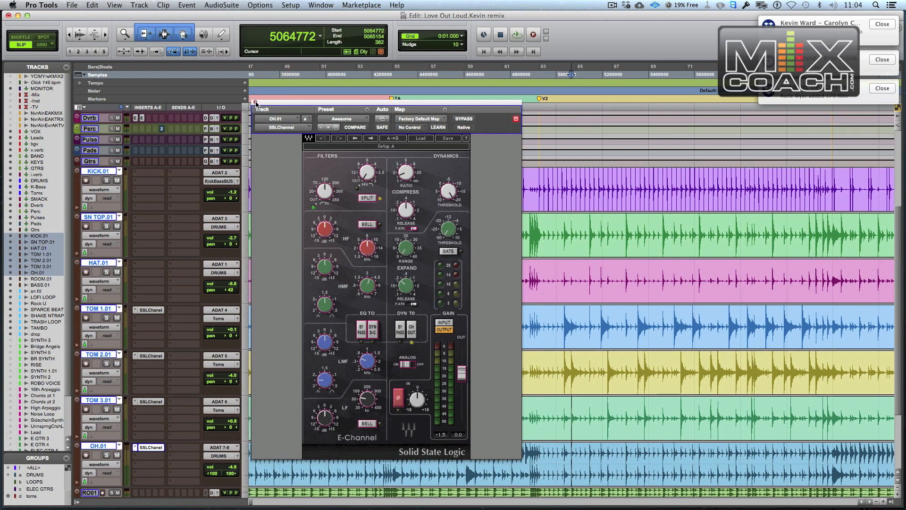
left_click(255, 102)
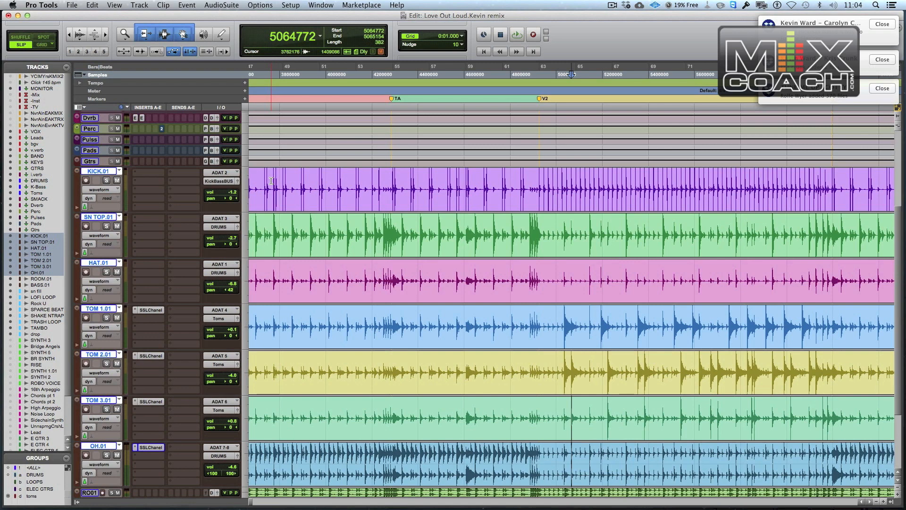
Shrink the track heights to fit all tracks in the Edit window and show the whole song's timeline.
key("ctrl+alt+Down")
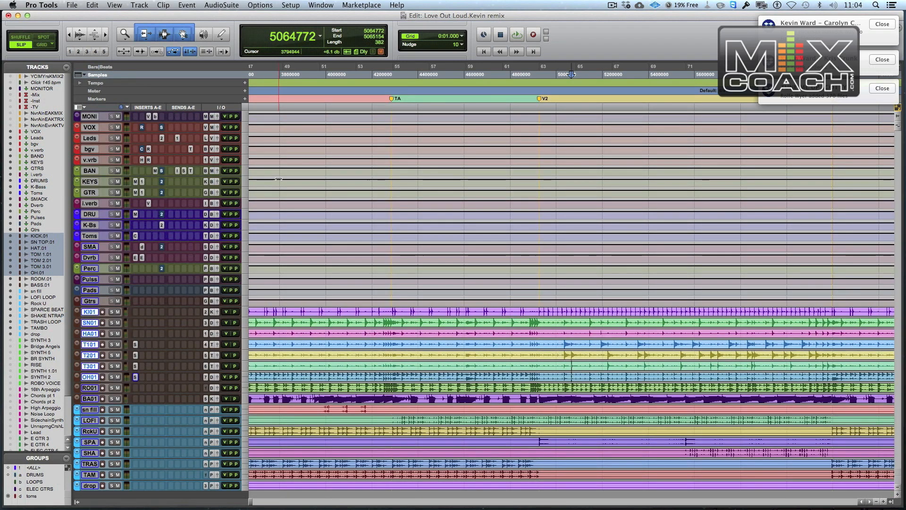
key("r")
key("r")
key("r")
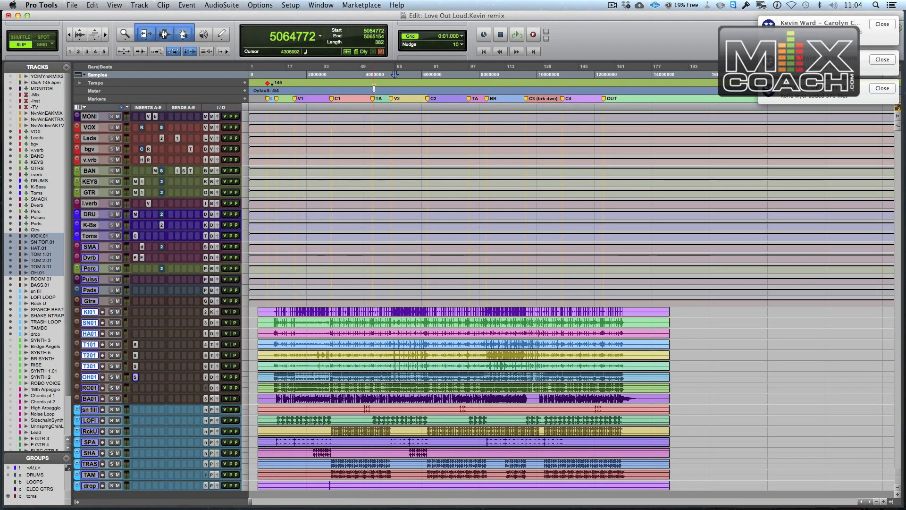